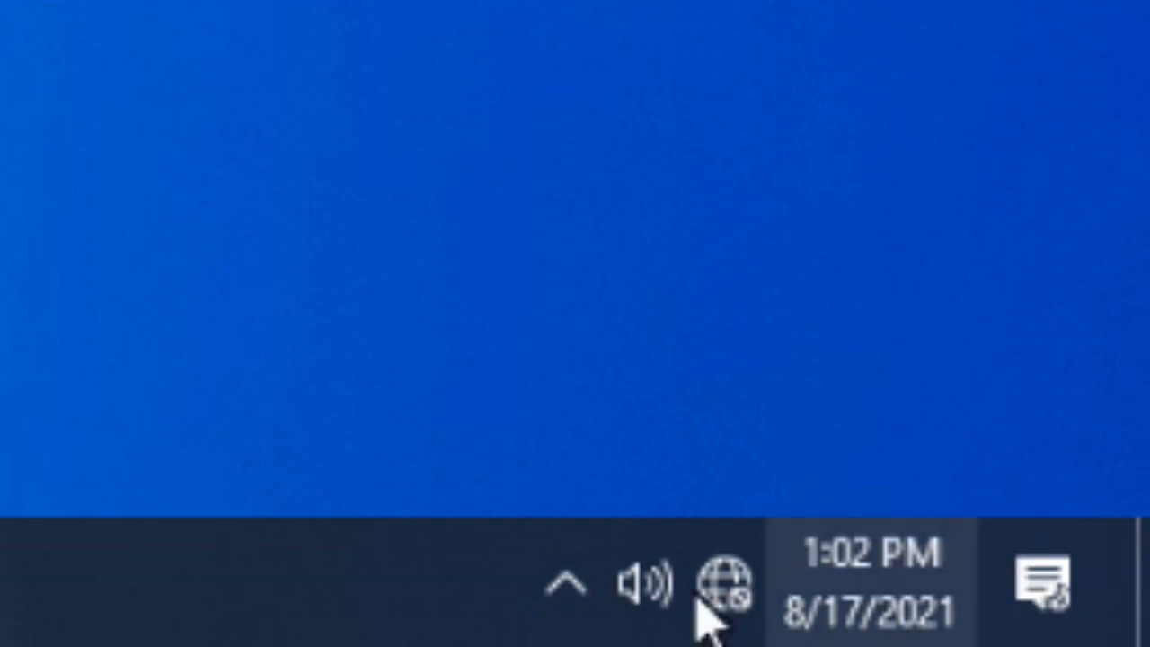
- Open the Network Connections window through the Ethernet adapter options in the Network & Internet settings
right_click(734, 588)
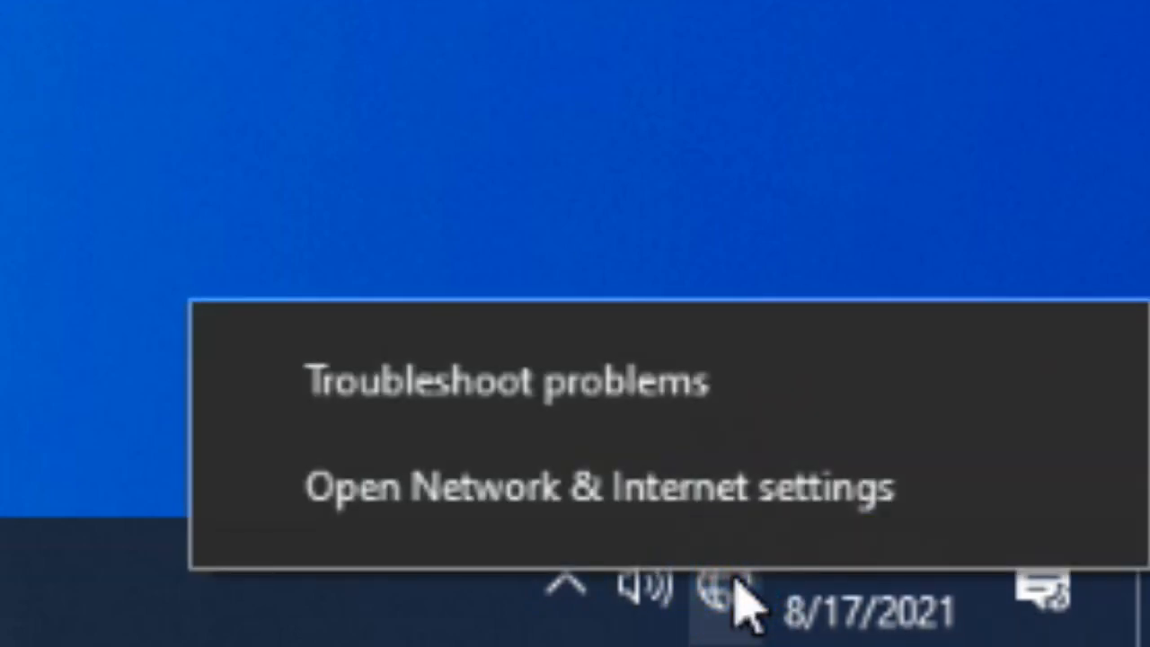
left_click(724, 525)
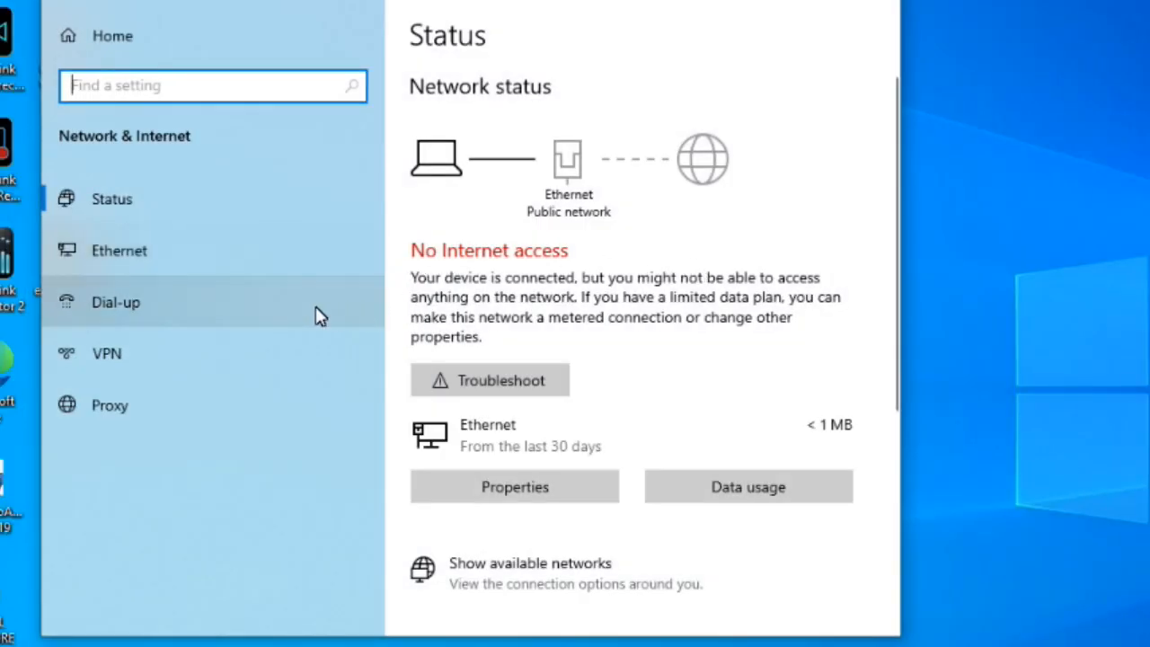
left_click(133, 260)
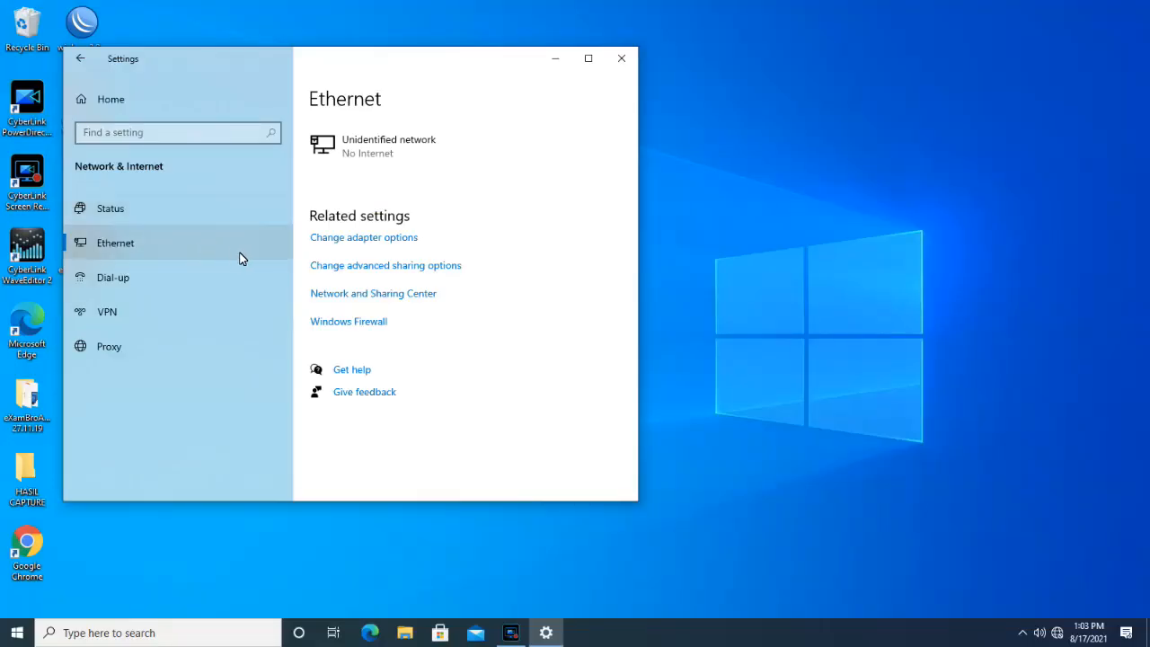
left_click(363, 240)
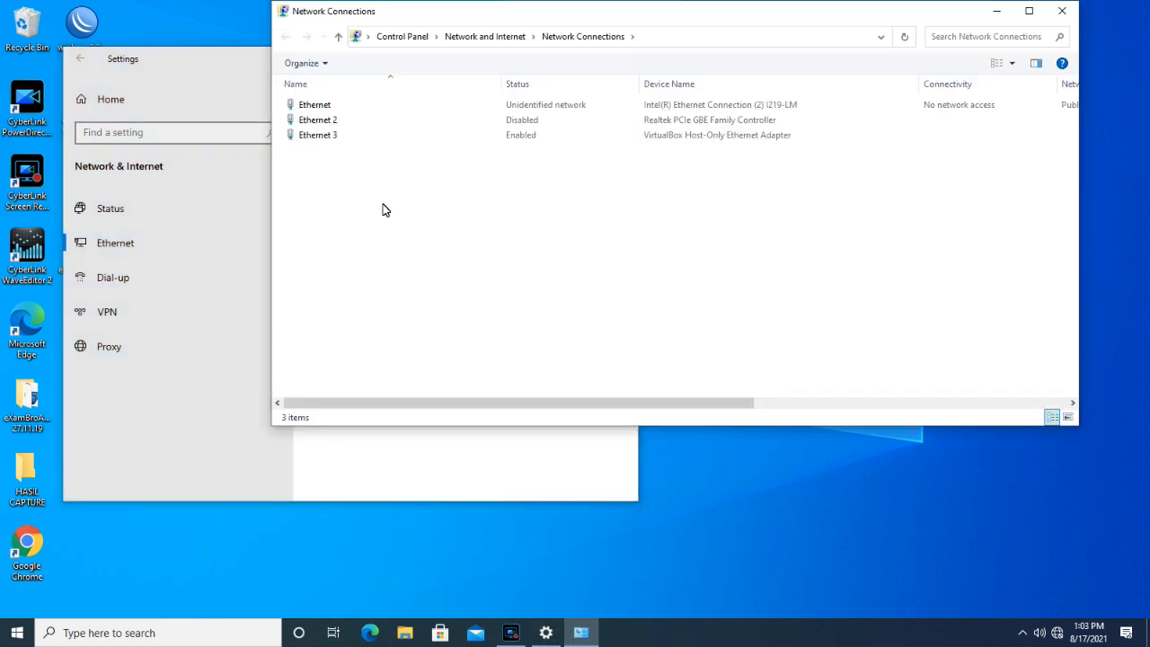
- Enable the Ethernet 2 network connection, which uses the Realtek PCIe GBE Family Controller
left_click(338, 108)
left_click(343, 125)
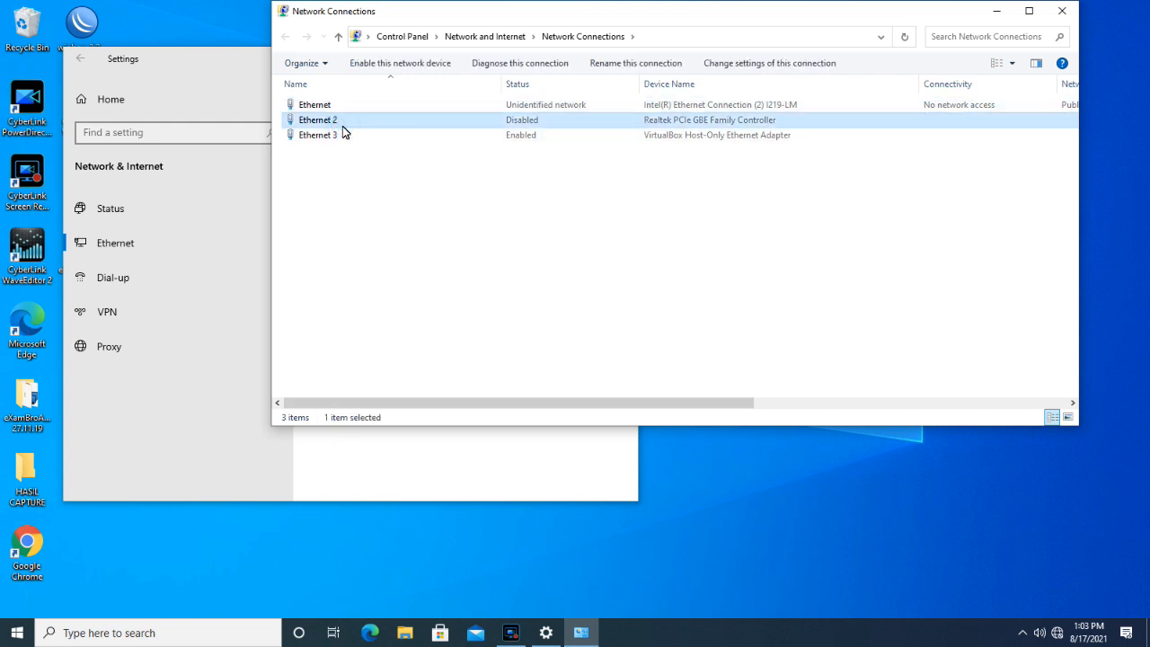
left_click(342, 137)
left_click(340, 110)
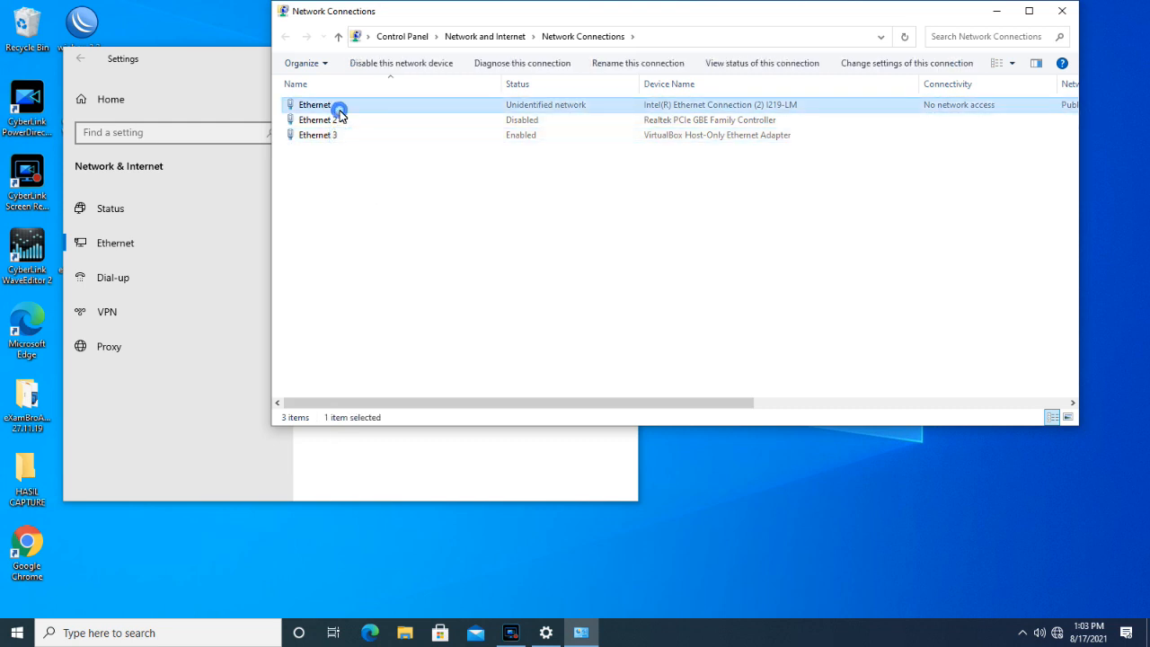
left_click(339, 124)
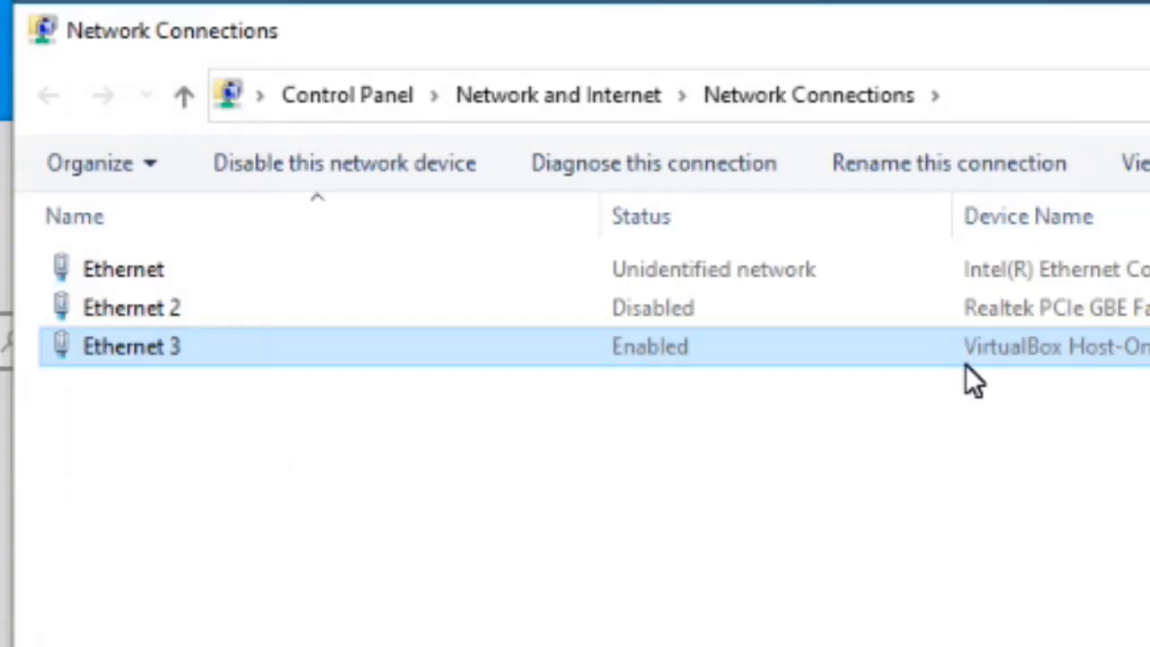
left_click(736, 314)
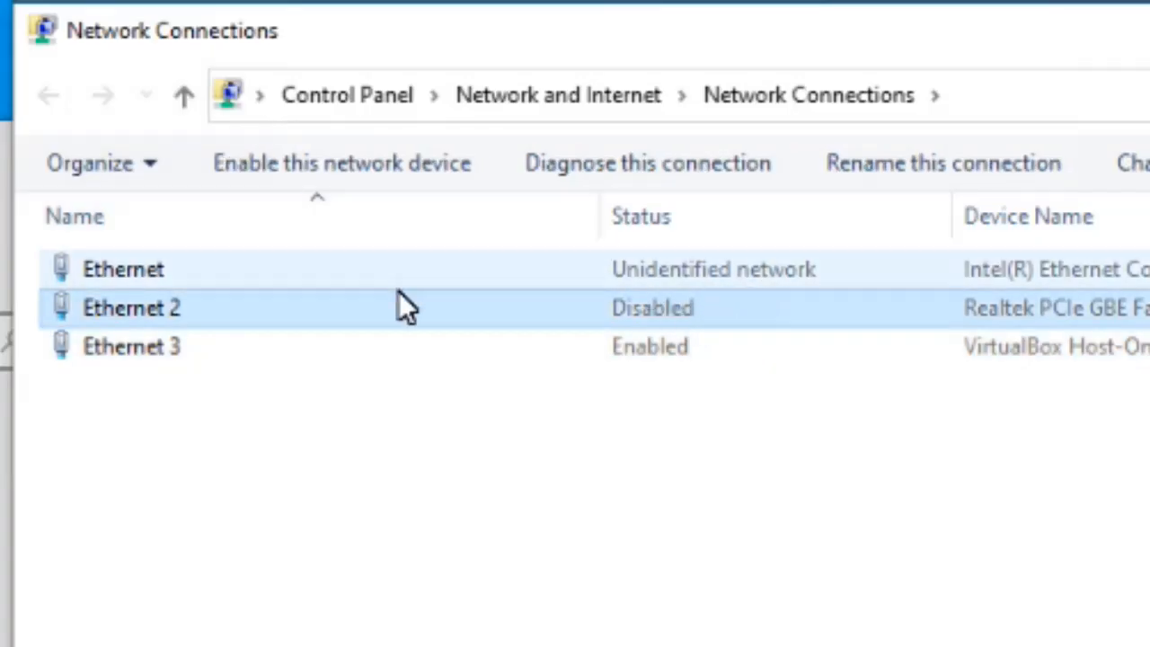
right_click(765, 309)
left_click(863, 341)
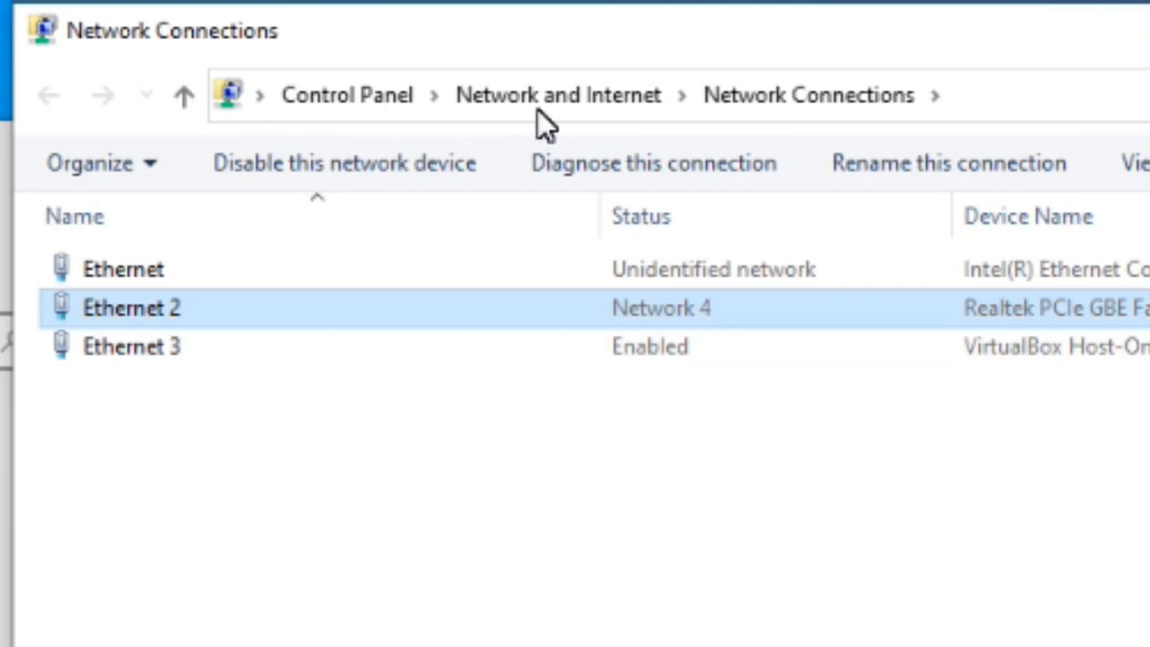
- Compare the status and device names of the Ethernet and Ethernet 2 connections
left_click(511, 258)
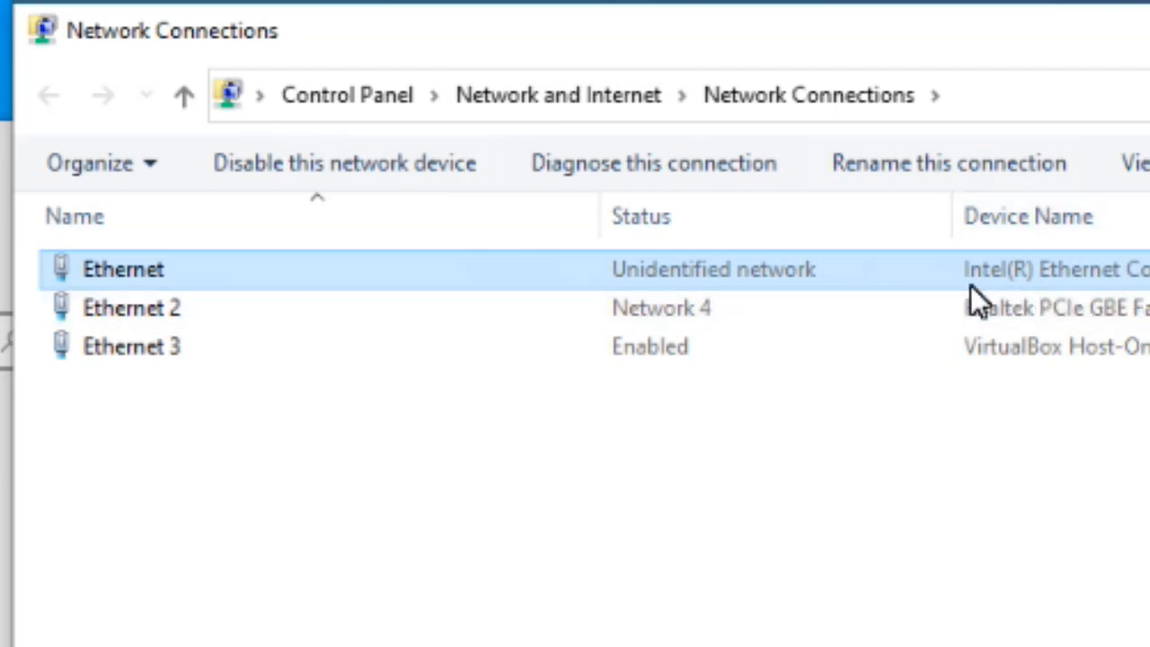
left_click(1112, 315)
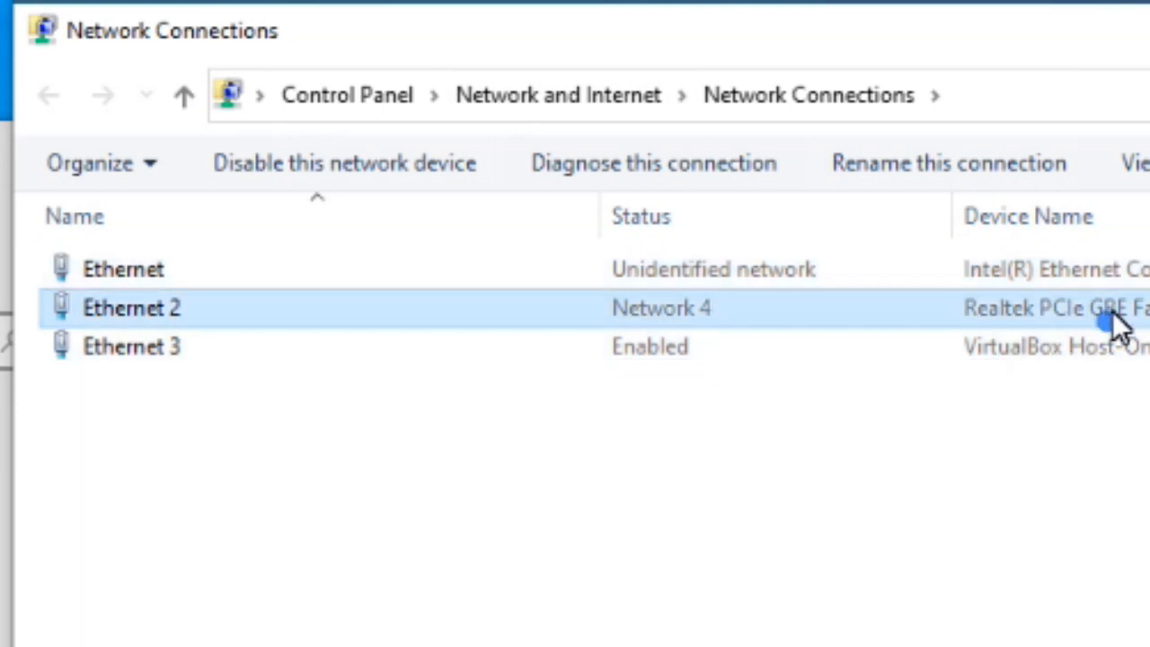
left_click(1130, 271)
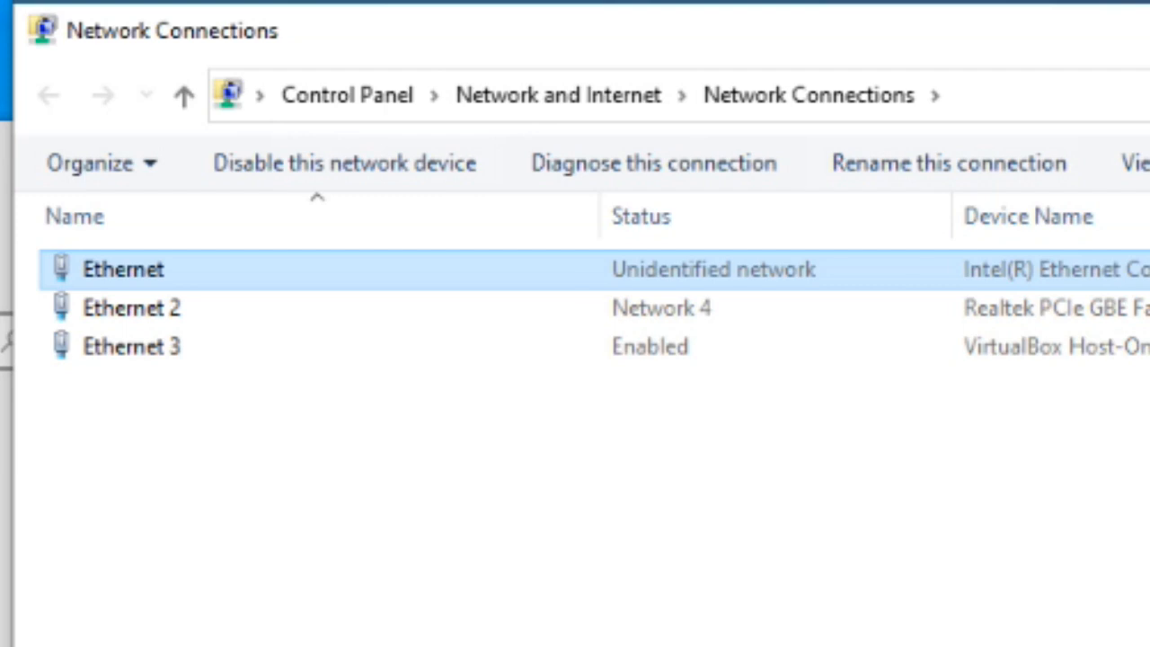
left_click(1141, 308)
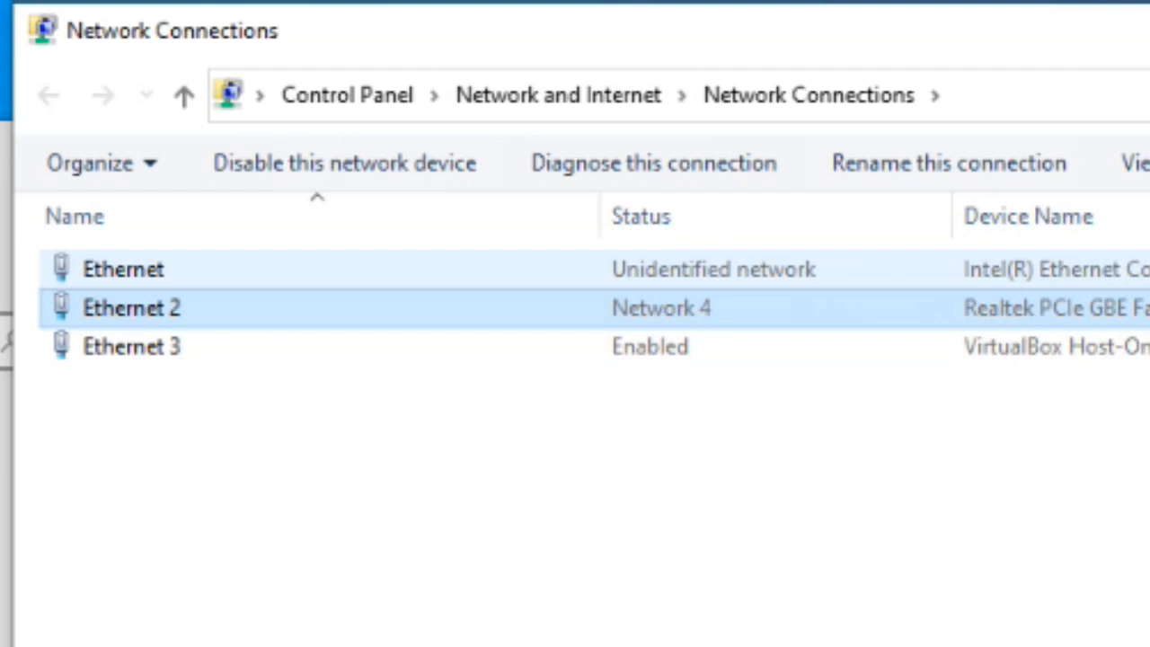
left_click(124, 270)
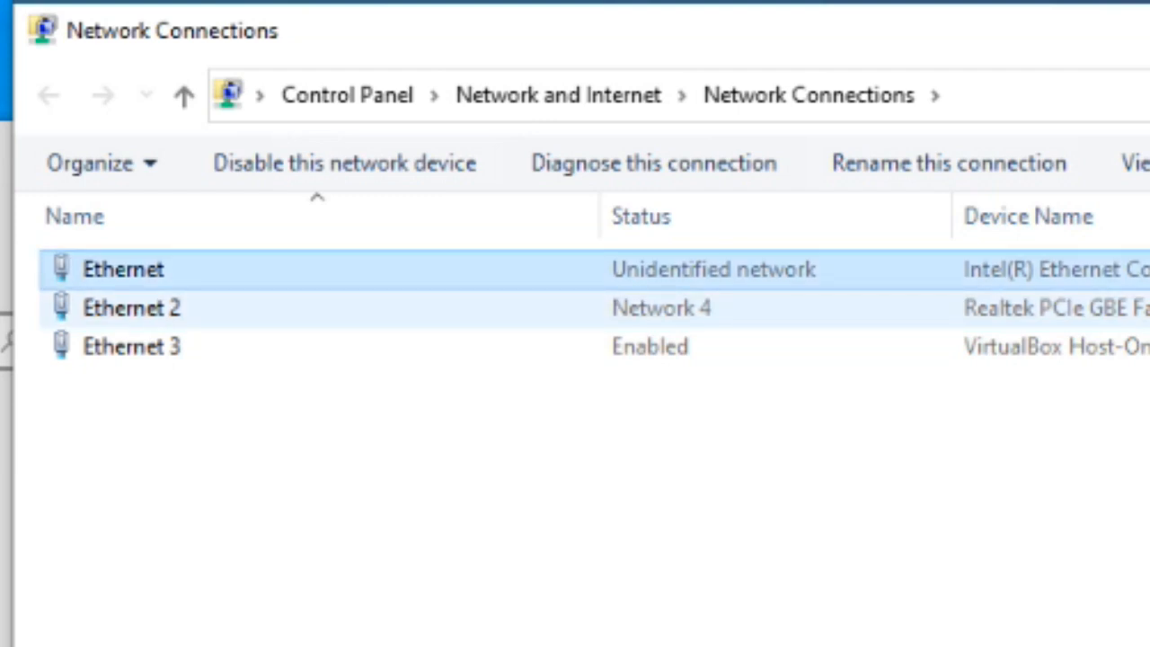
left_click(131, 308)
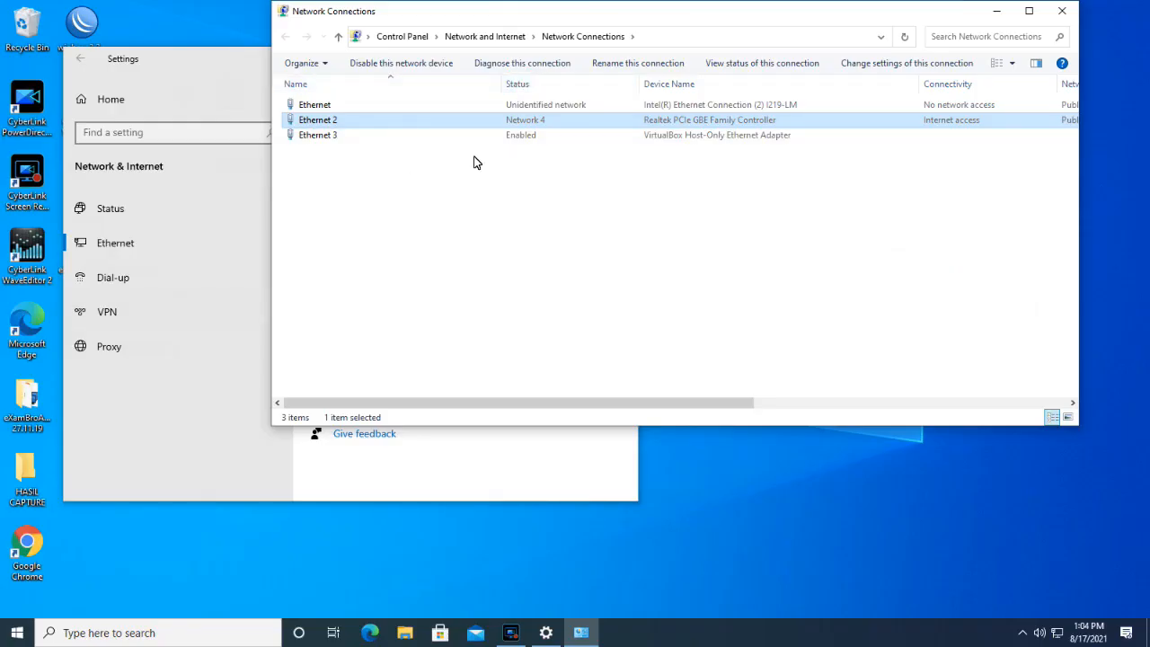
- Open the Internet Protocol Version 4 (TCP/IPv4) properties of the Ethernet connection on the Intel I219-LM adapter
left_click(666, 109)
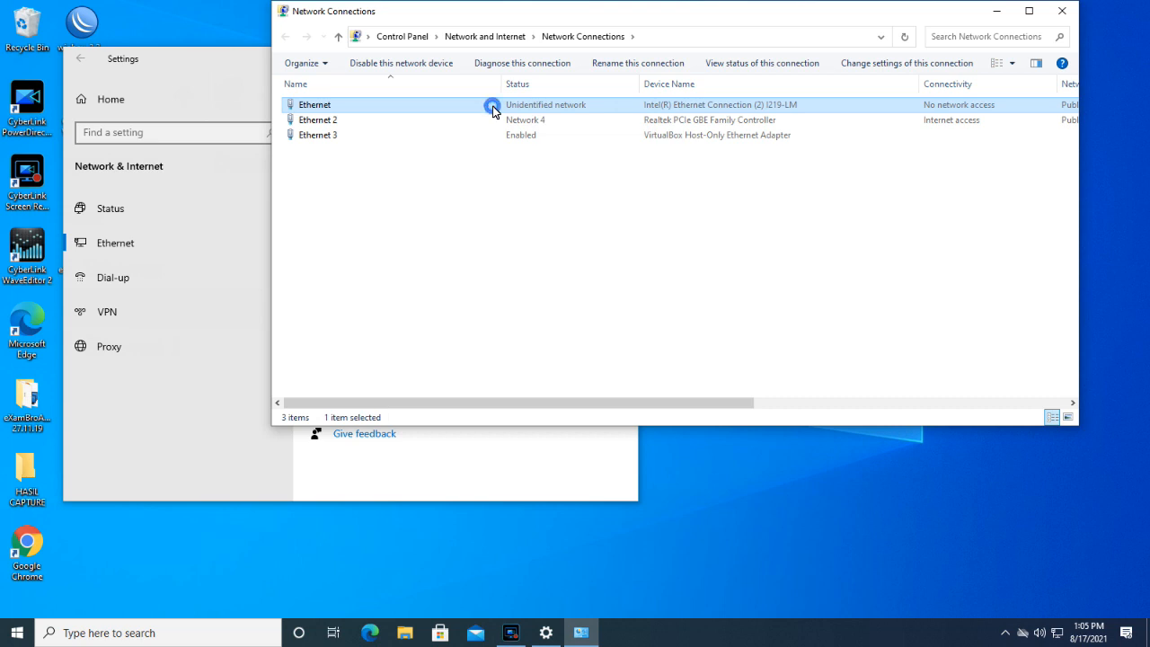
right_click(496, 109)
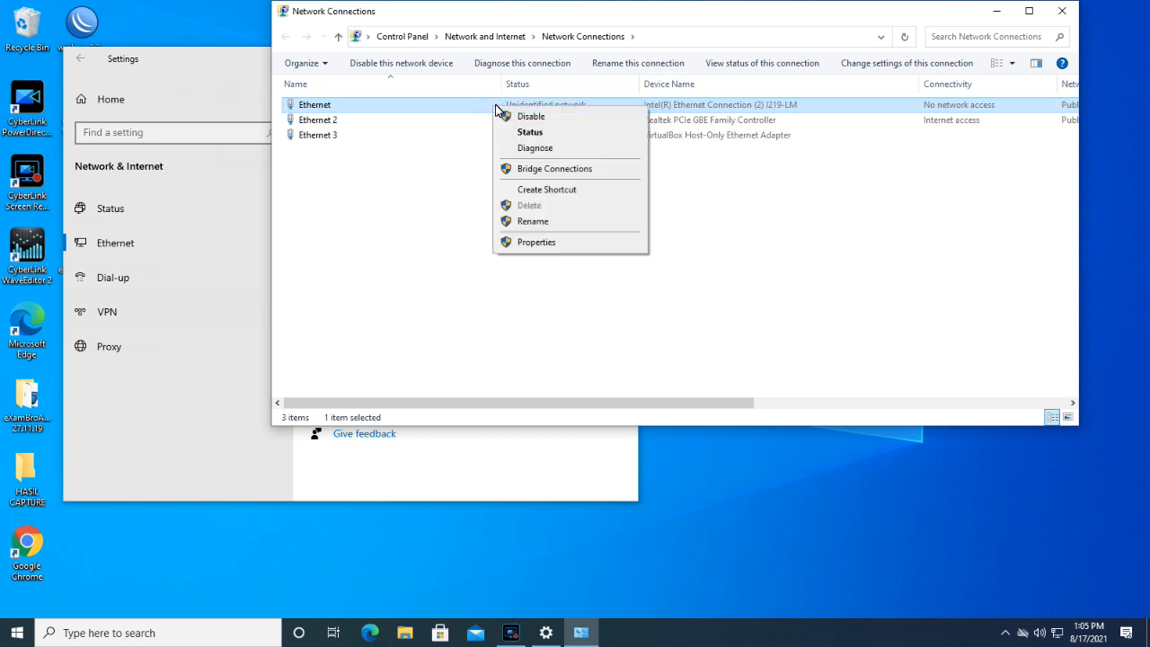
left_click(575, 240)
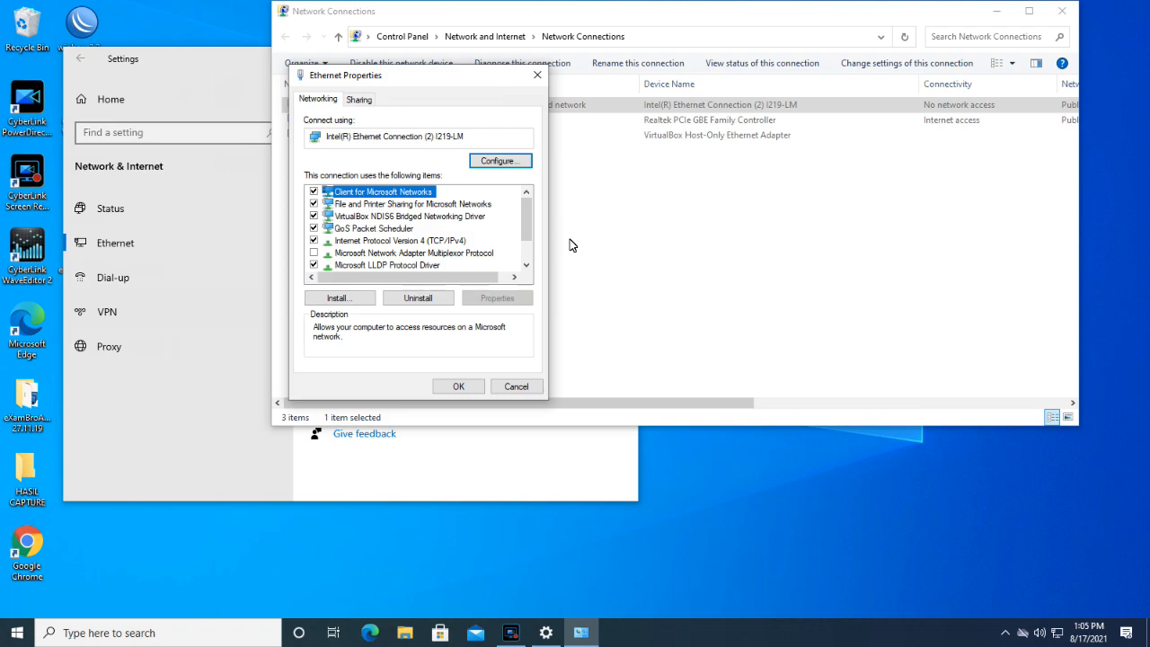
key("Down")
key("Down")
key("Down")
key("Down")
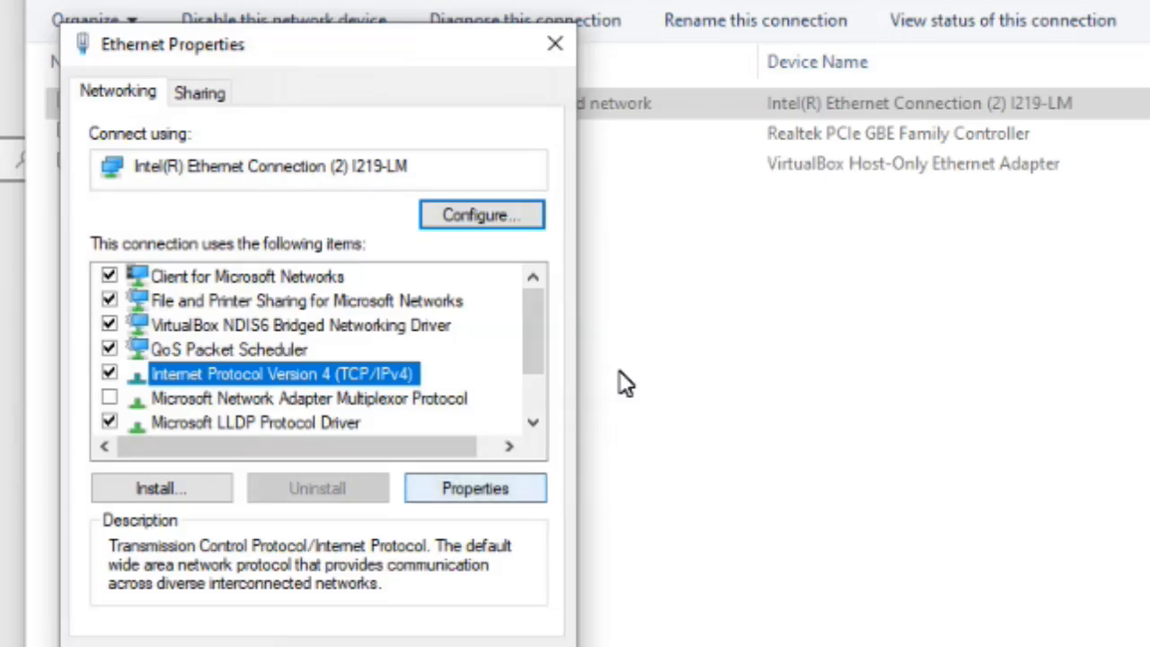
left_click(475, 488)
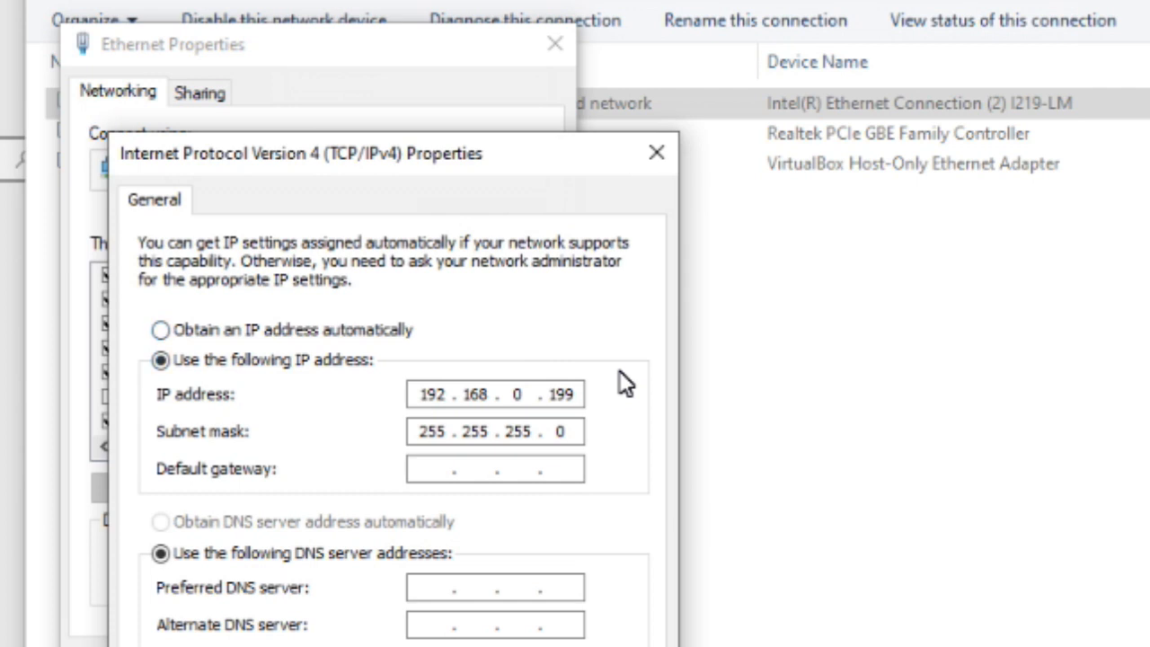
- Review each part of the Ethernet connection's static IP address, and close both properties dialogs
left_click(446, 395)
left_click(488, 395)
left_click(523, 395)
key("Right")
key("shift+End")
key("Left")
key("shift+End")
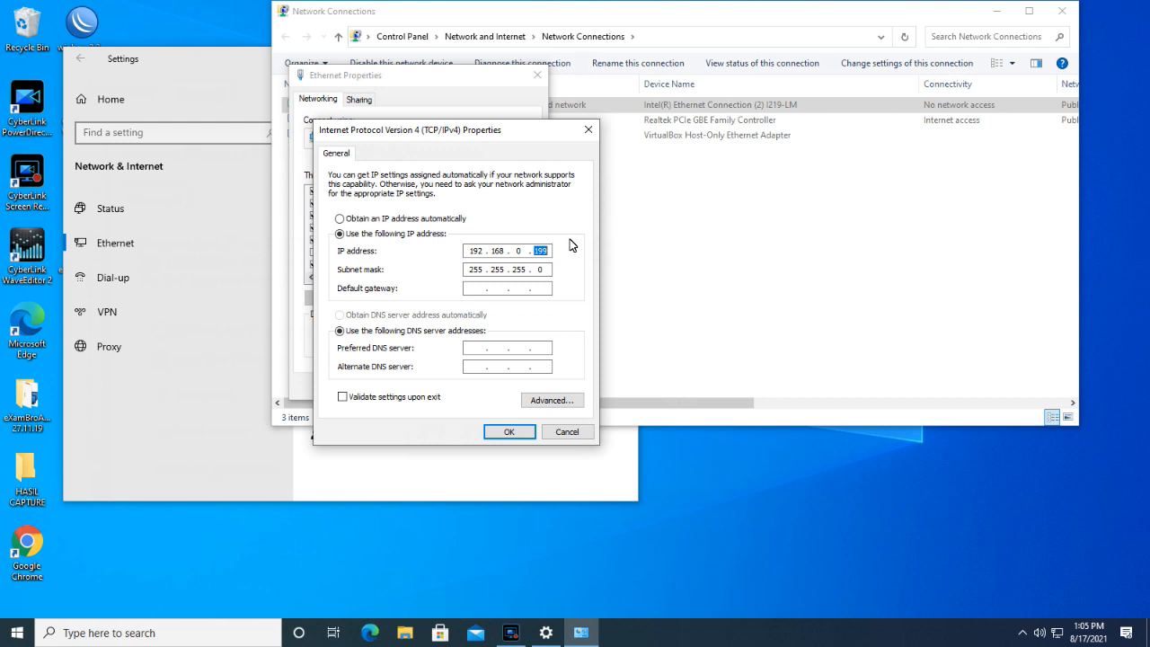
key("Return")
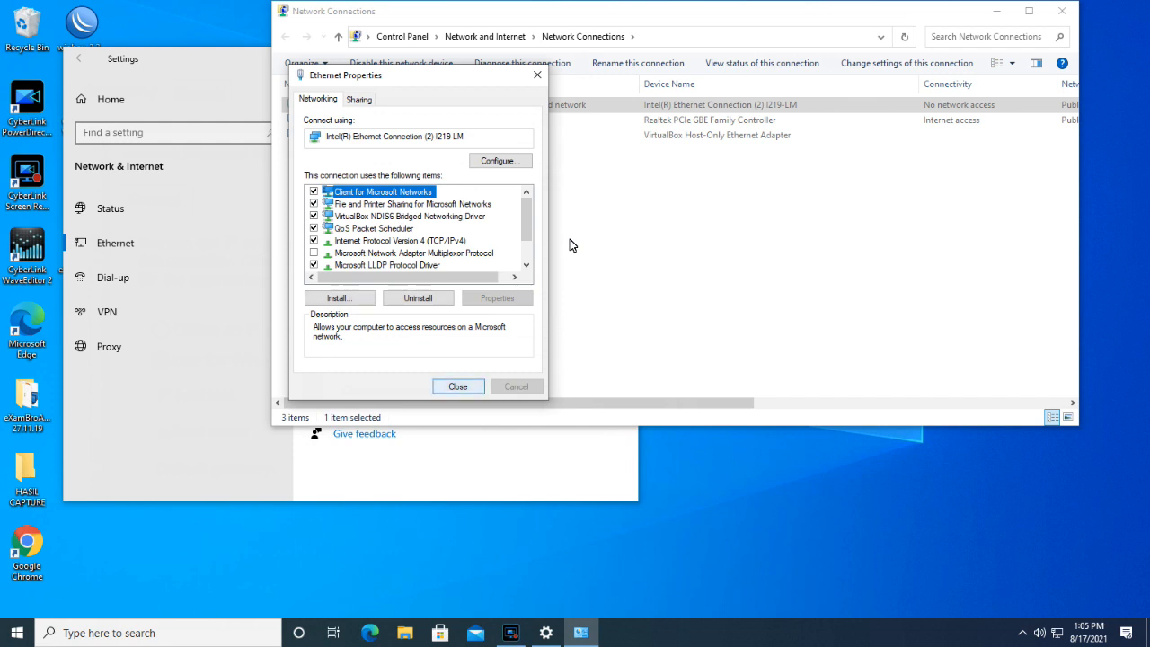
key("Return")
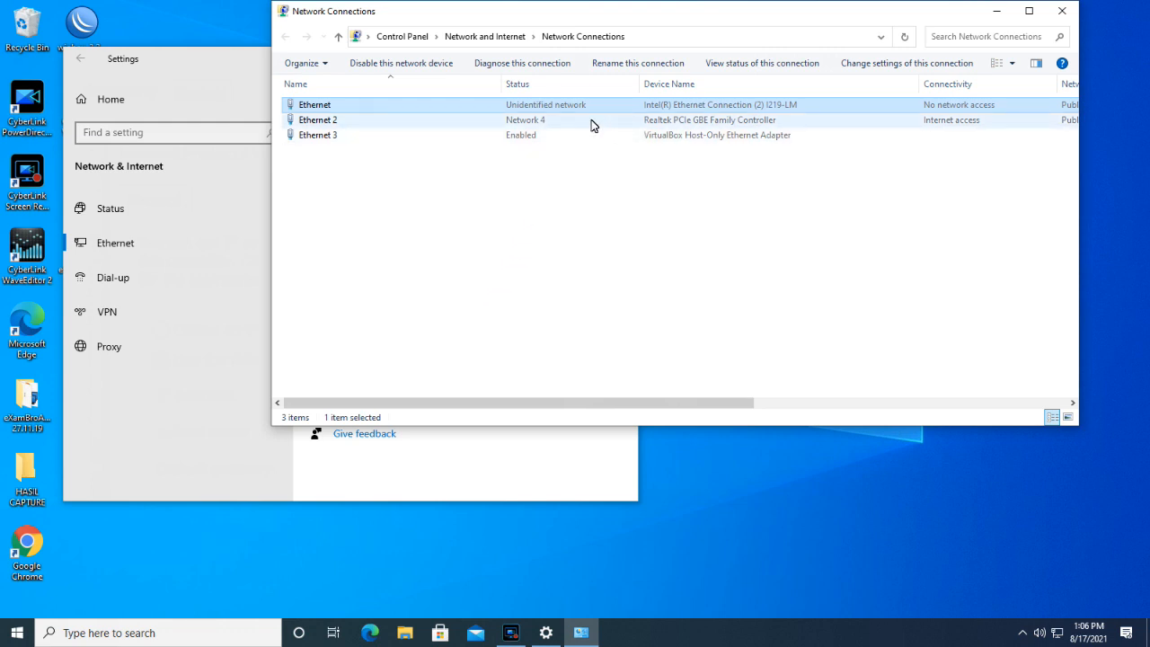
left_click(713, 120)
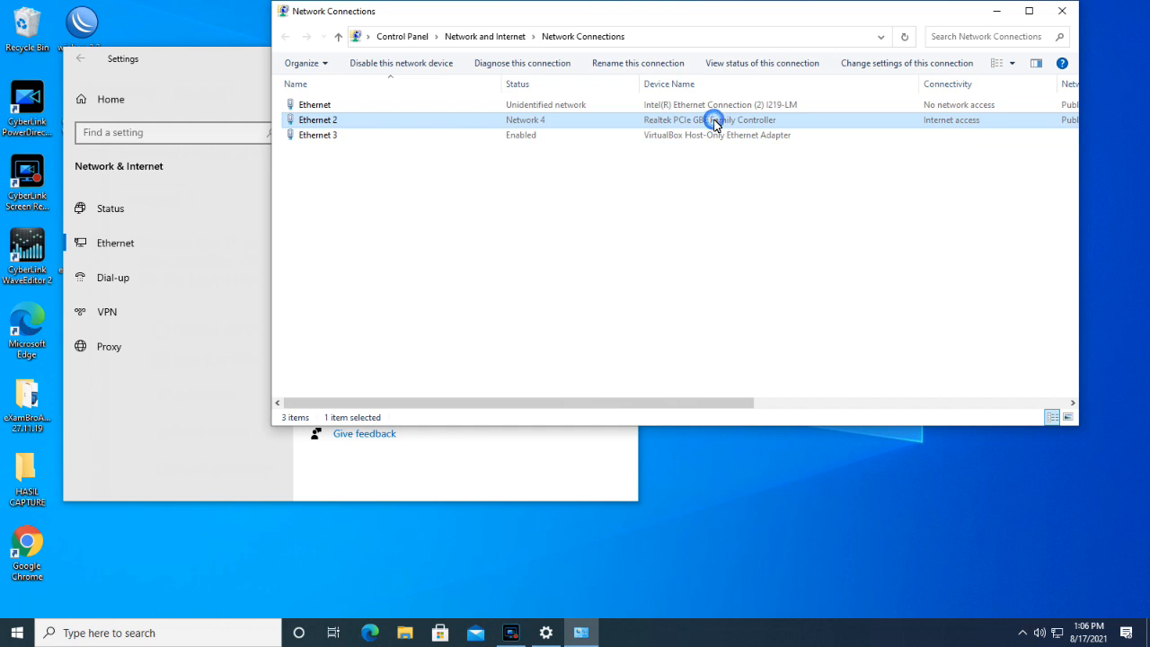
right_click(662, 125)
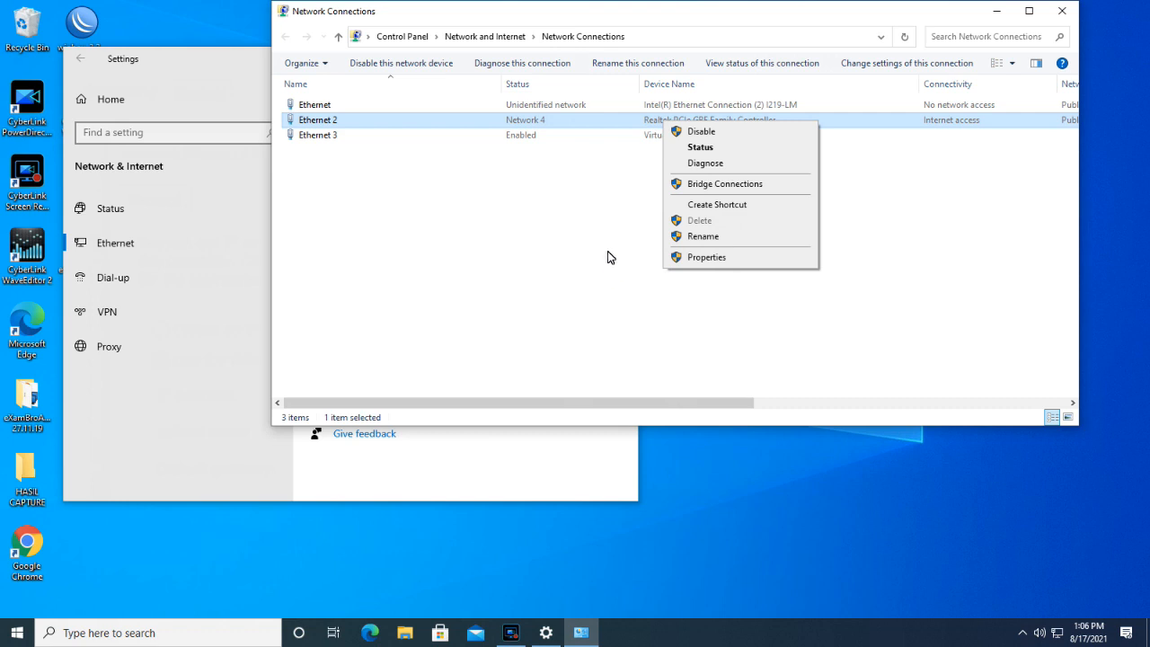
left_click(583, 130)
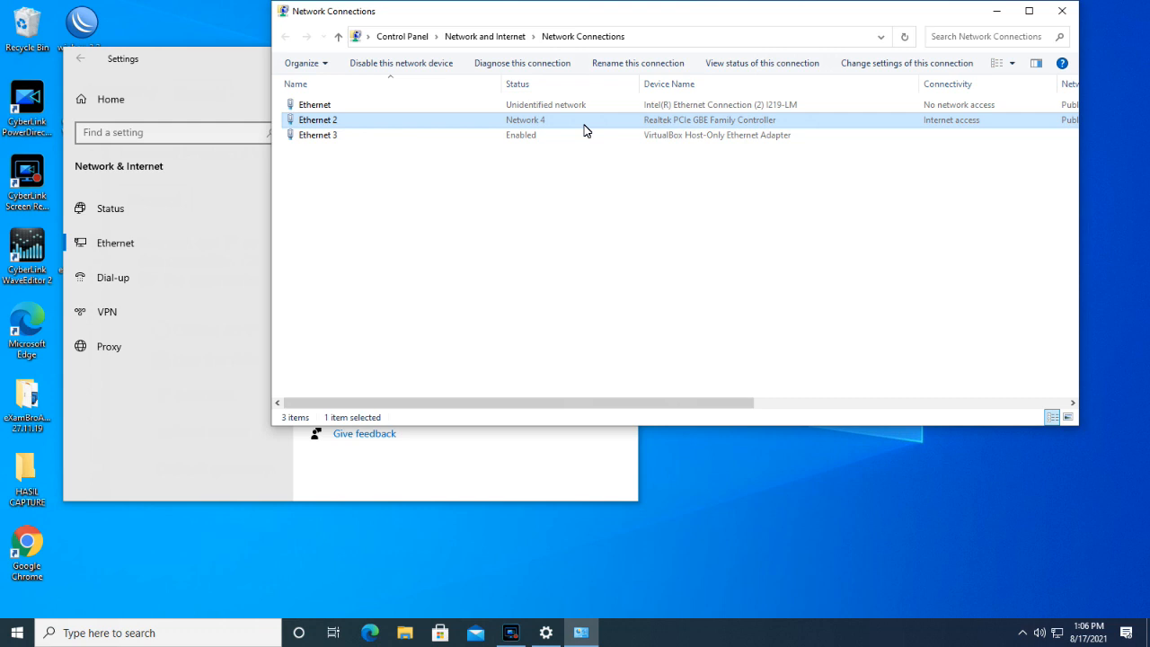
left_click(528, 106)
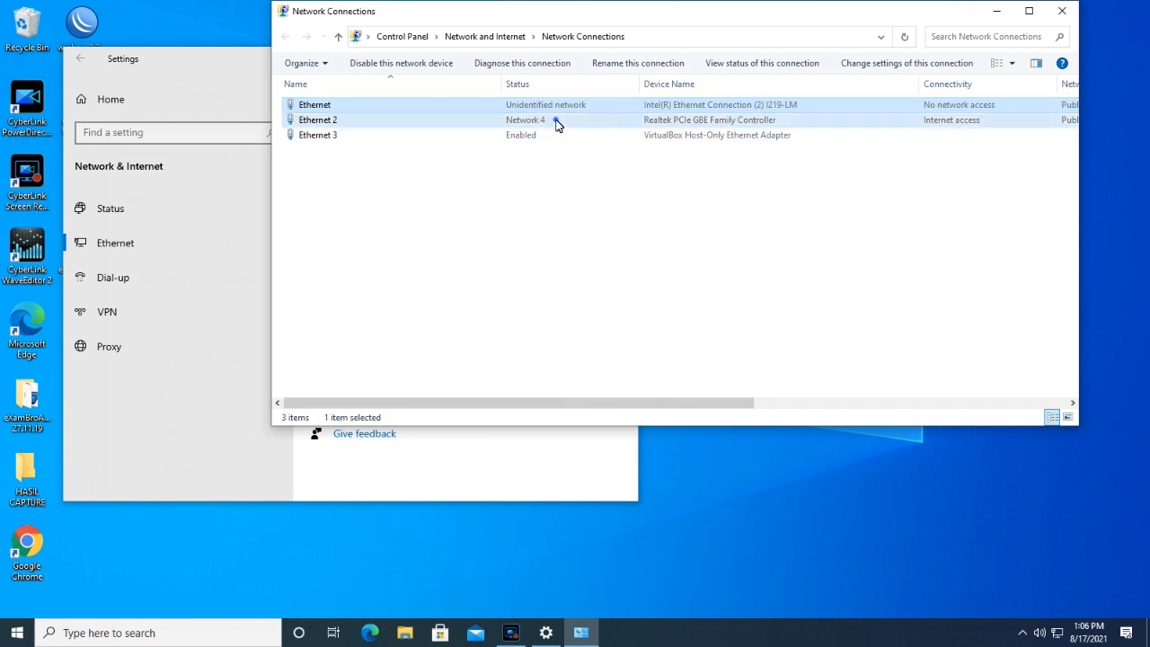
left_click(555, 121)
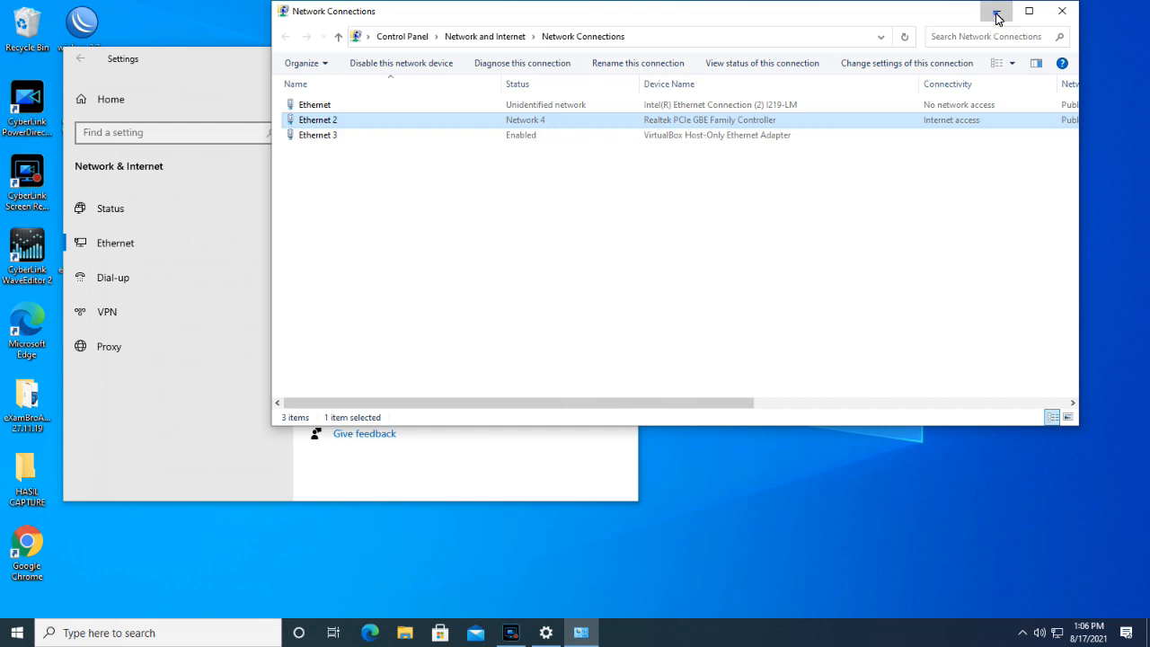
- Minimize Network Connections and switch to Oracle VM VirtualBox Manager to open the network settings of the ANBK 2021 virtual machine
left_click(996, 13)
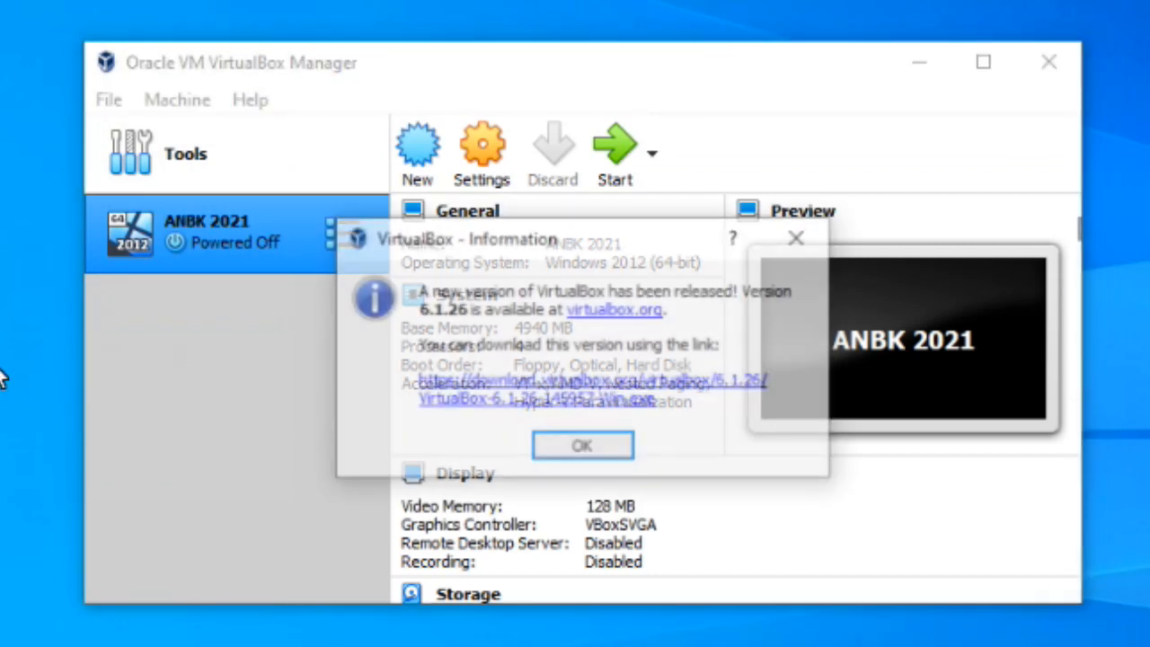
left_click(584, 453)
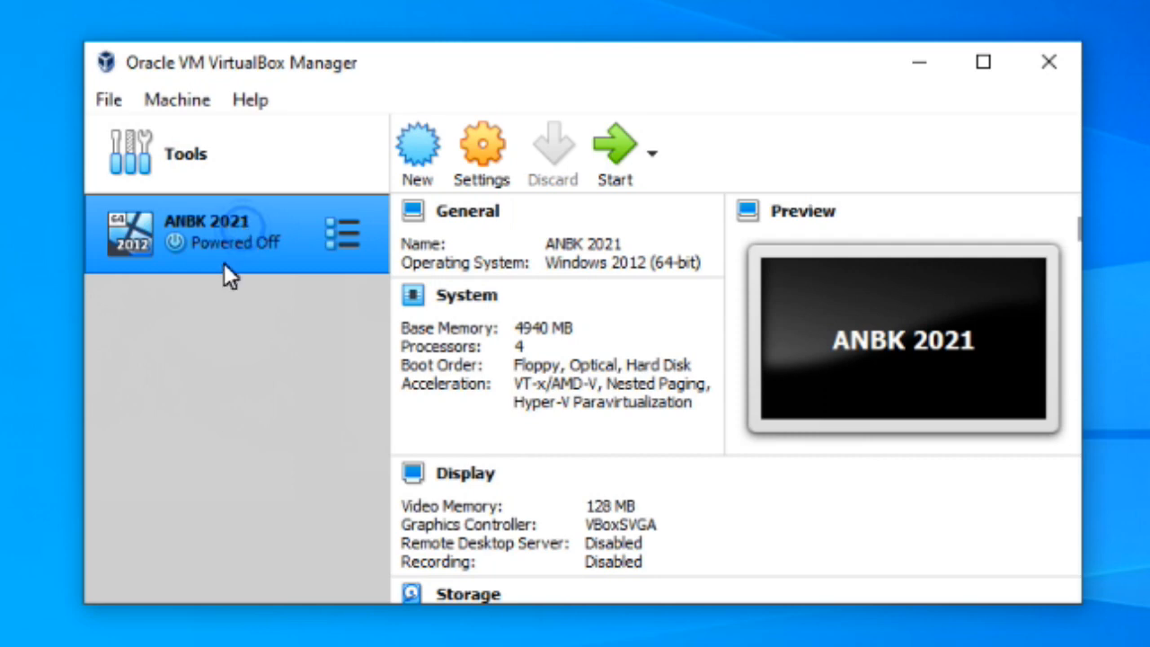
left_click(487, 174)
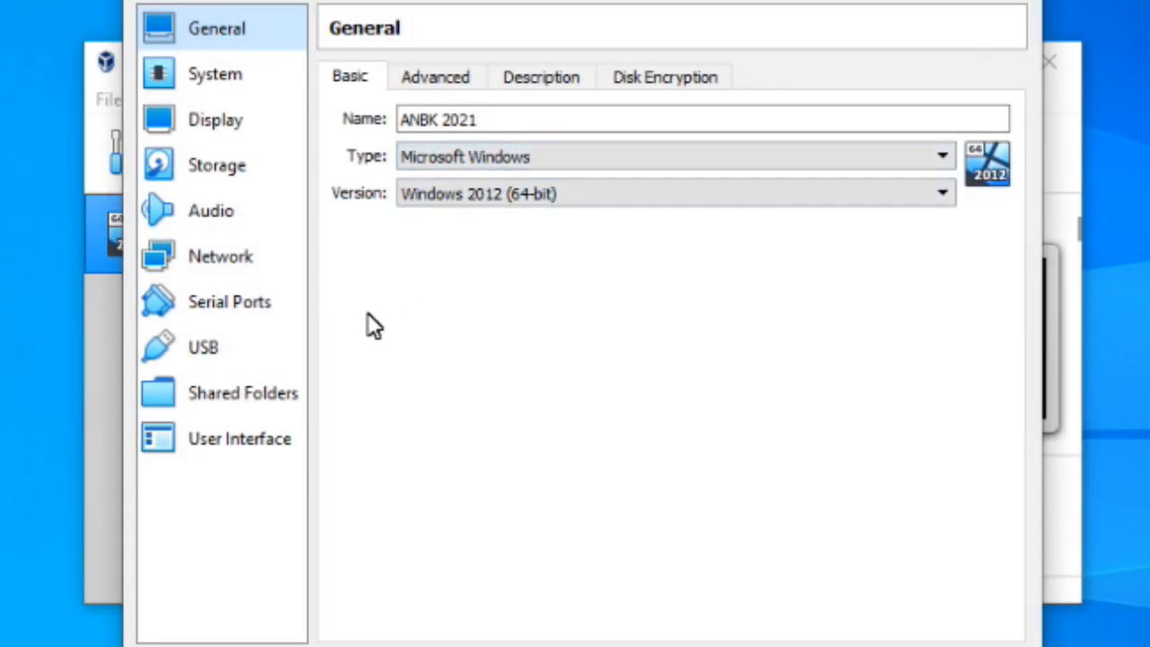
left_click(233, 264)
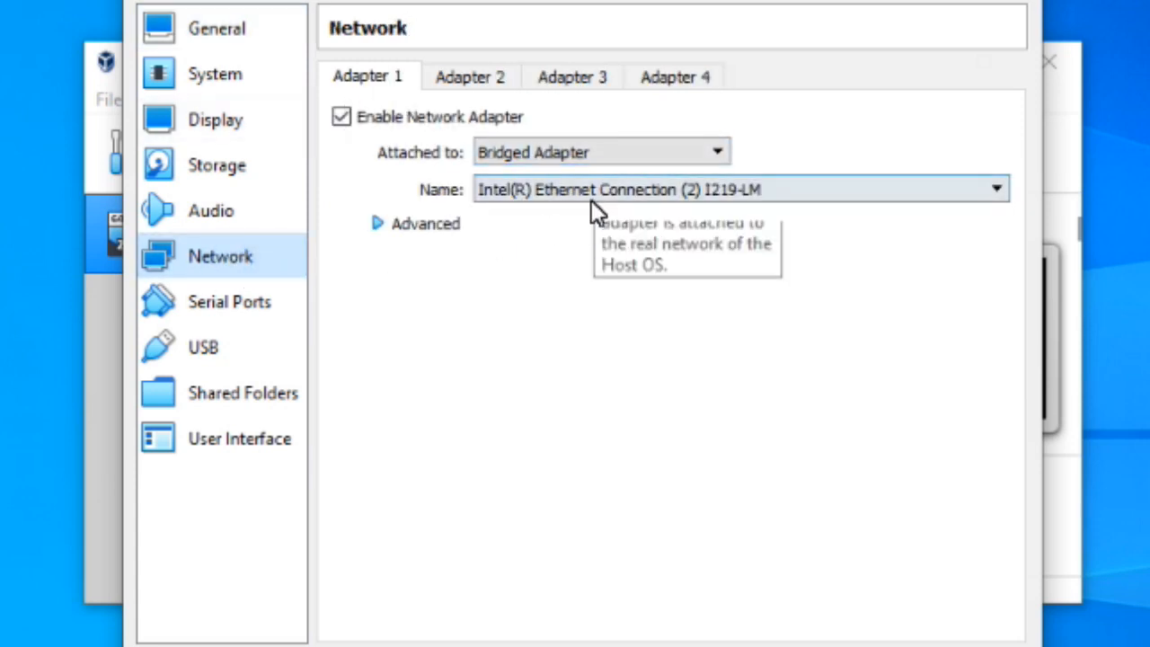
- Attach Adapter 1 to Bridged Adapter using Intel(R) Ethernet Connection (2) I219-LM, and expand its advanced options
left_click(651, 160)
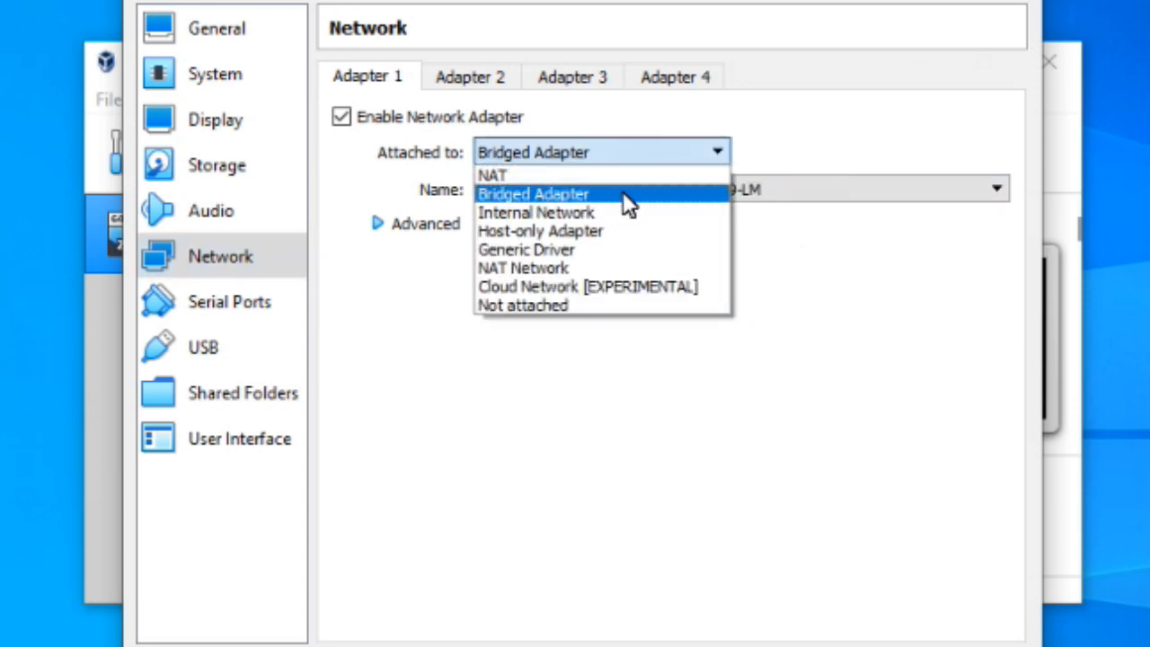
left_click(599, 197)
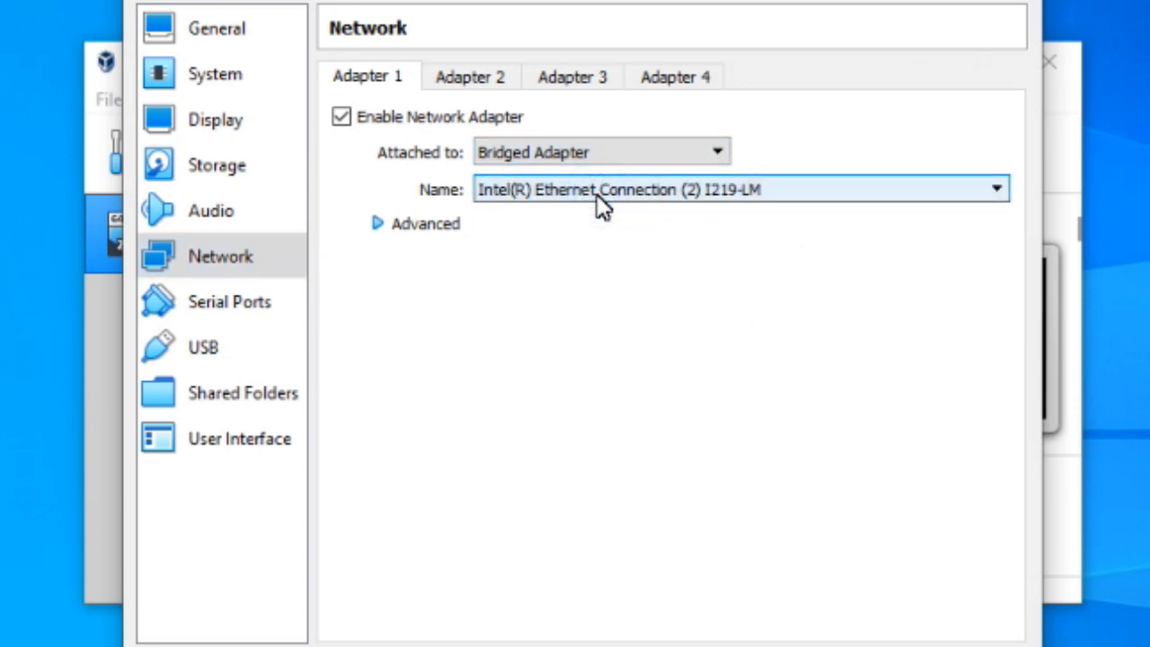
left_click(657, 191)
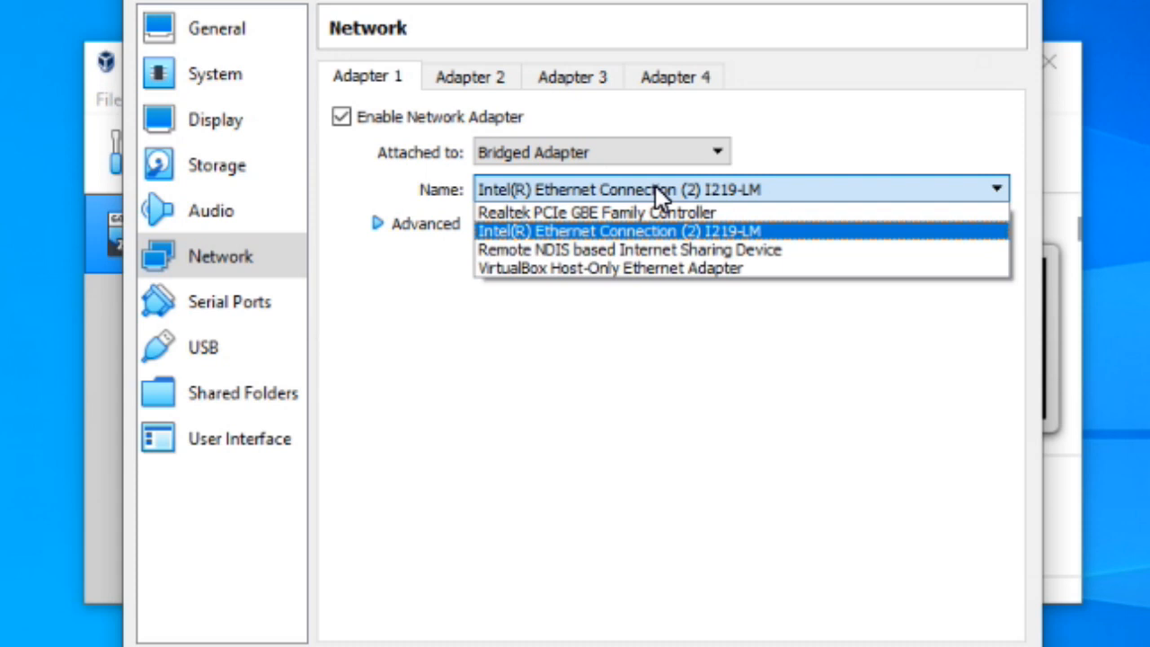
left_click(700, 235)
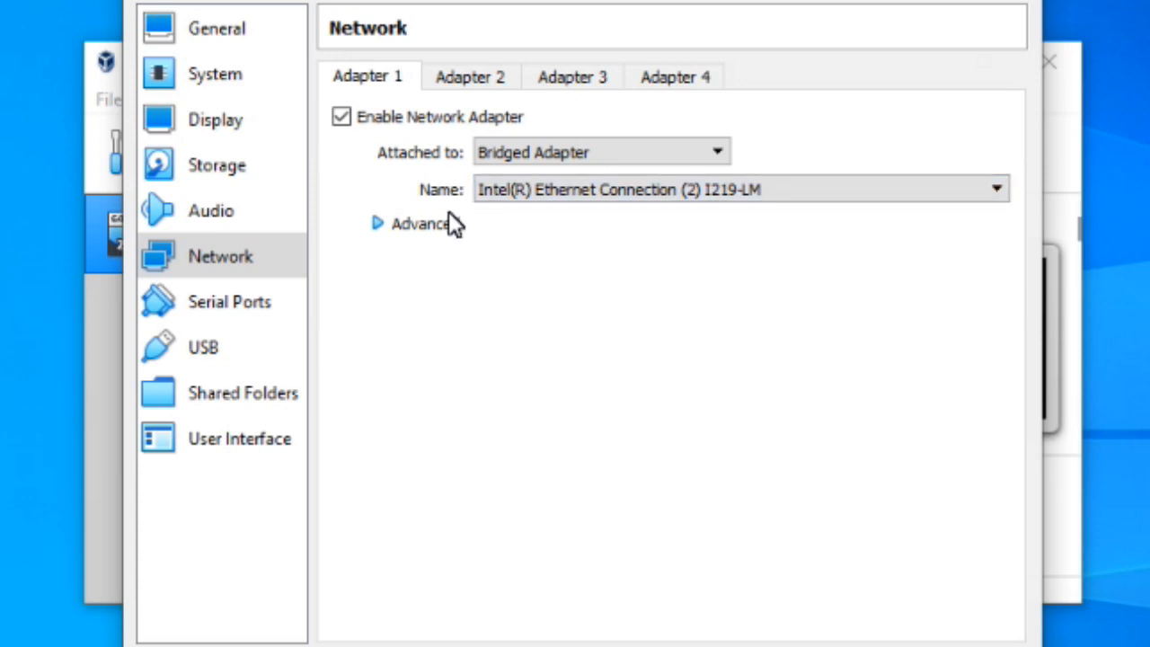
left_click(416, 226)
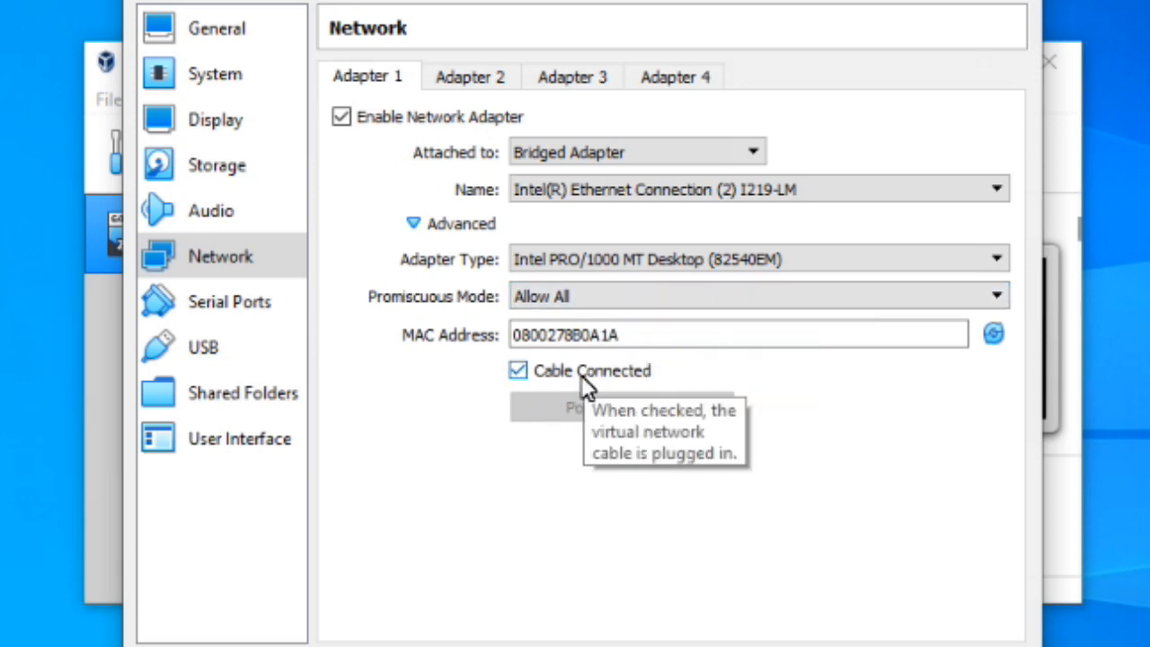
- Check the Adapter 2 configuration, save the network settings, and close the virtual machine's settings dialog
left_click(483, 85)
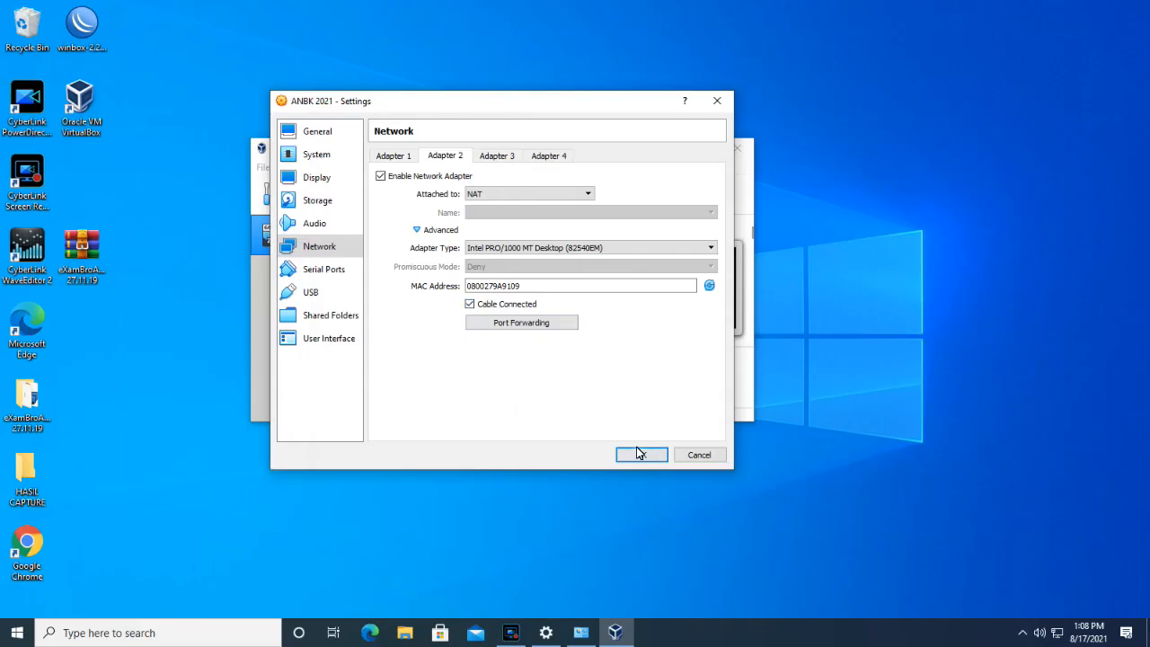
left_click(641, 455)
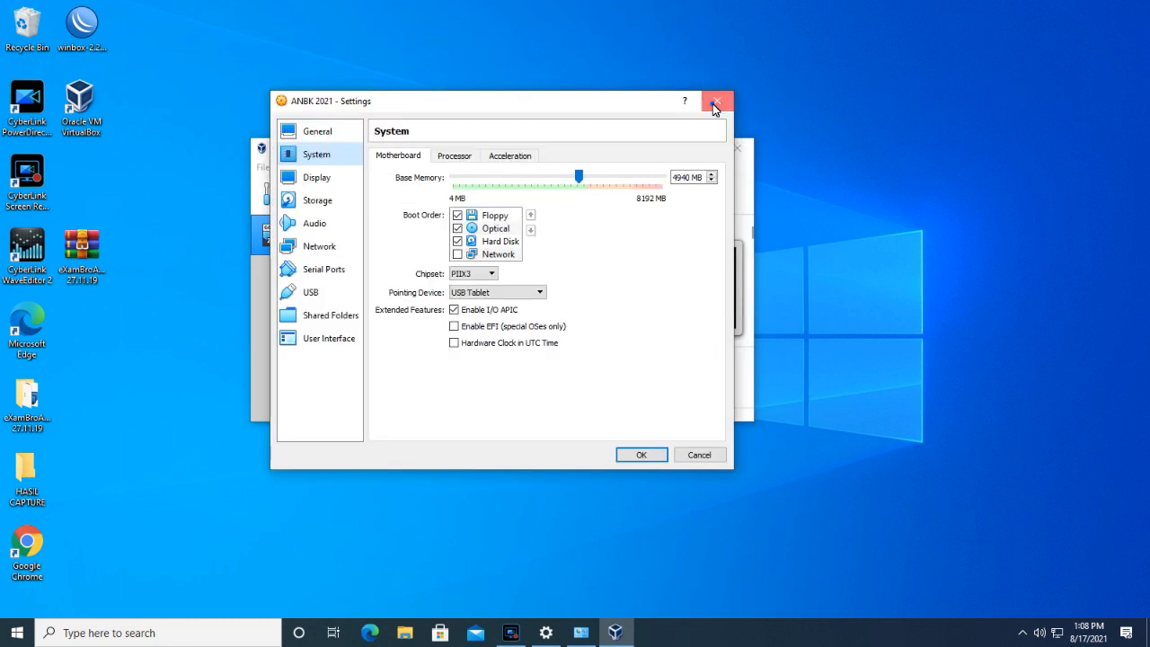
left_click(712, 104)
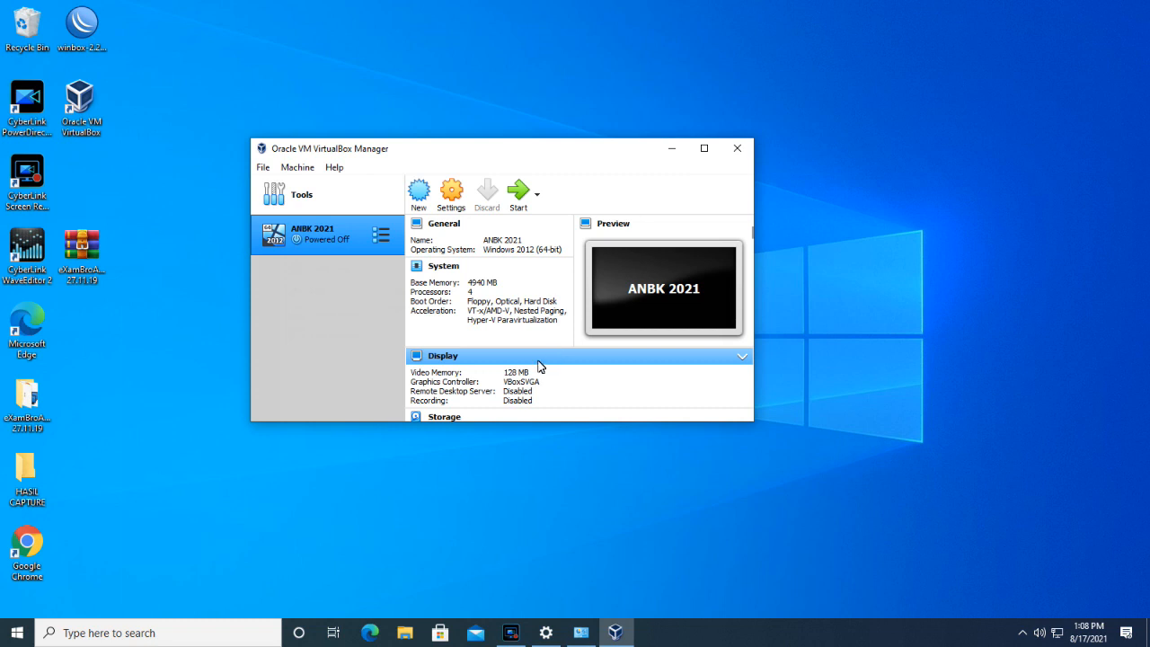
- Reopen the ANBK 2021 settings and compare the System section's base memory and processor allocation
left_click(454, 196)
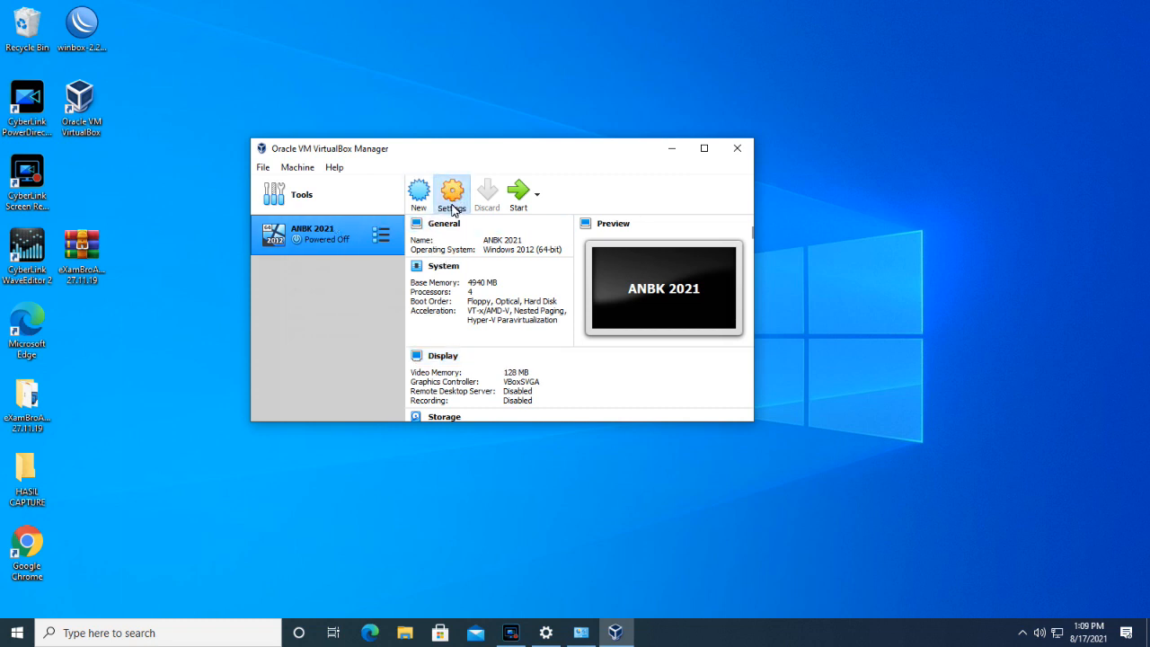
left_click(332, 162)
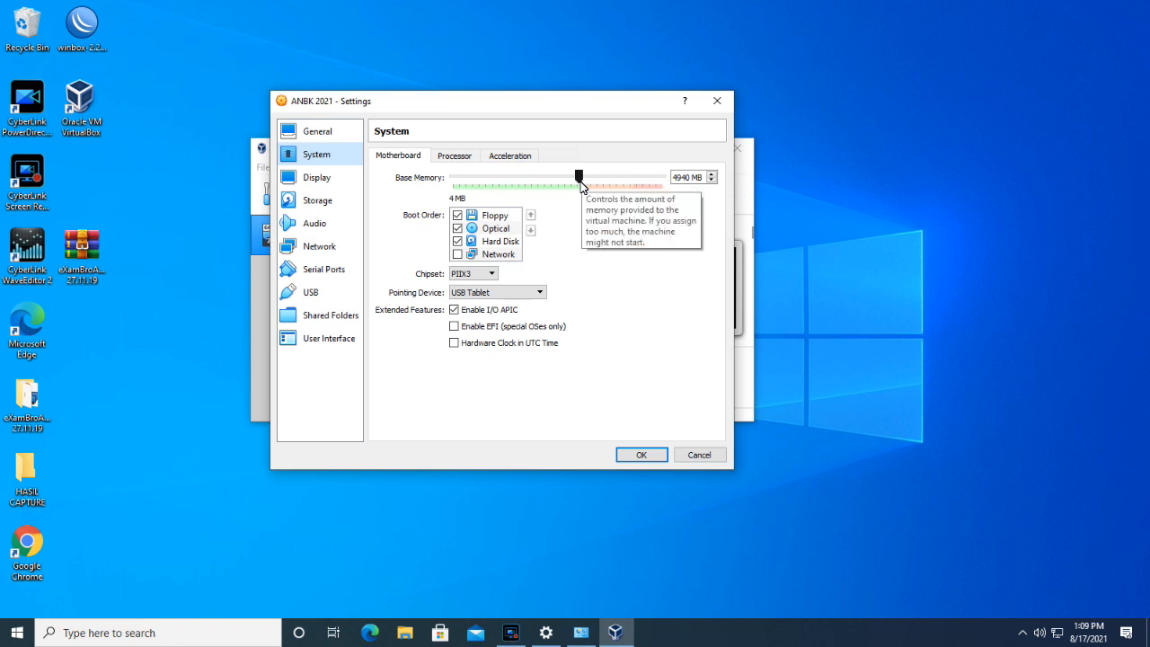
left_click(454, 156)
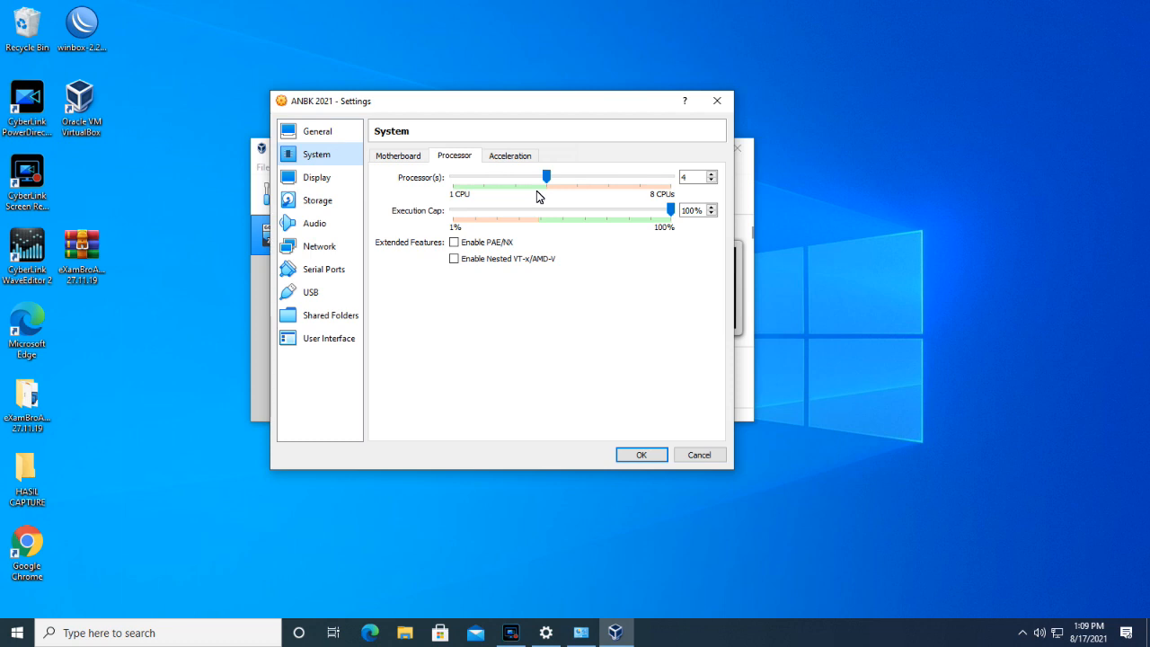
left_click(409, 154)
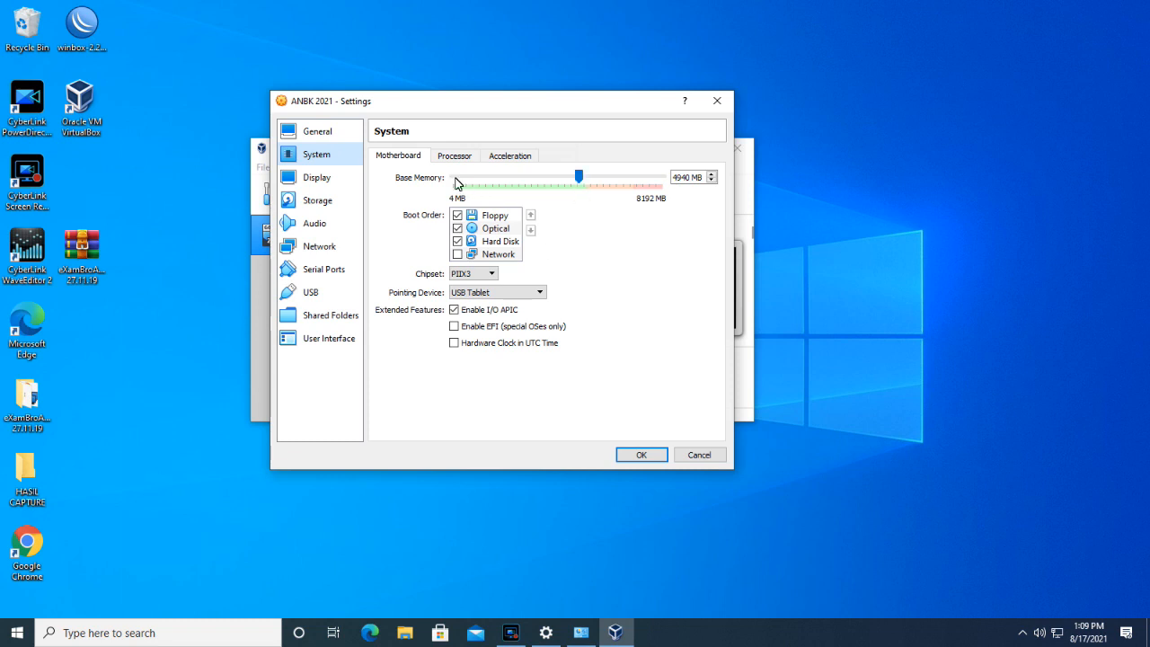
left_click(454, 156)
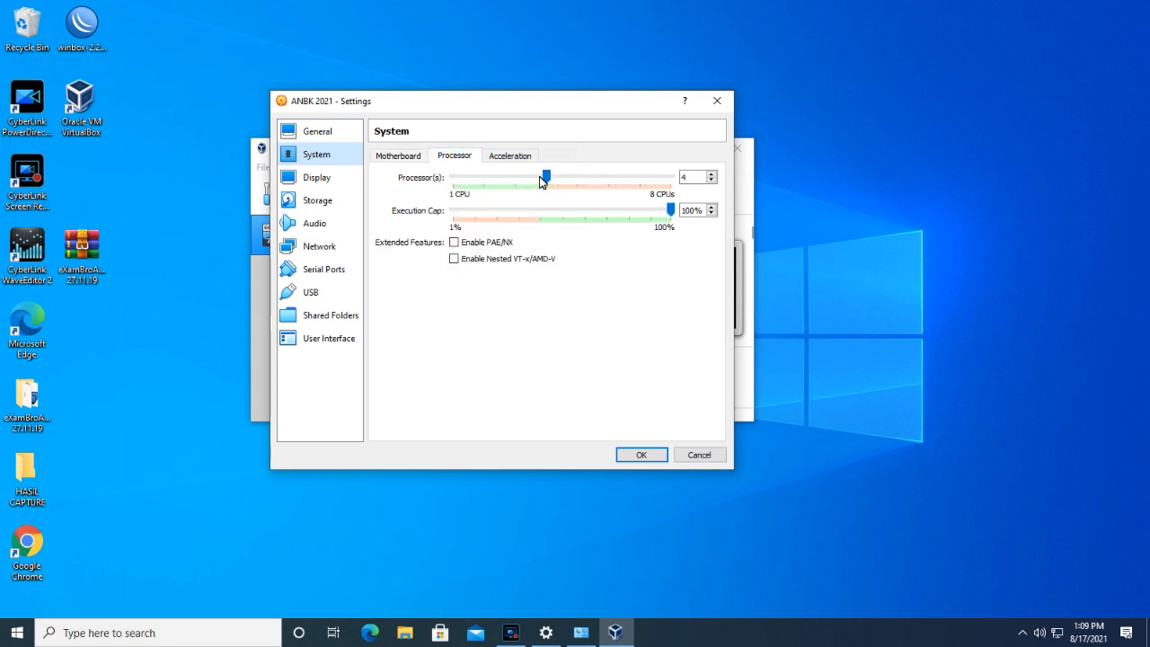